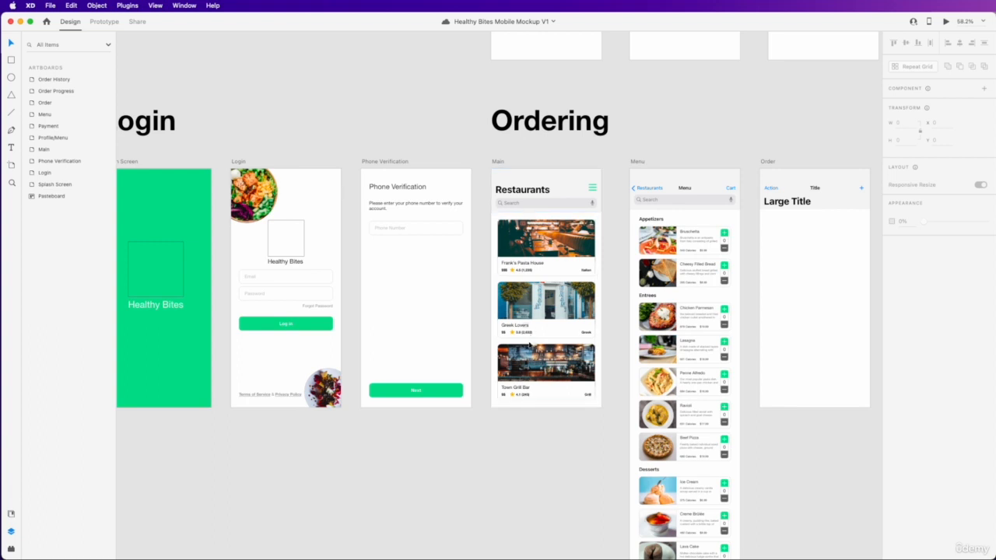
Look over the Ordering and Menu Options artboards on the canvas
{"action": "scroll", "coordinate": [528, 348], "scroll_direction": "right", "scroll_amount": 3}
{"action": "scroll", "coordinate": [529, 348], "scroll_direction": "down", "scroll_amount": 1}
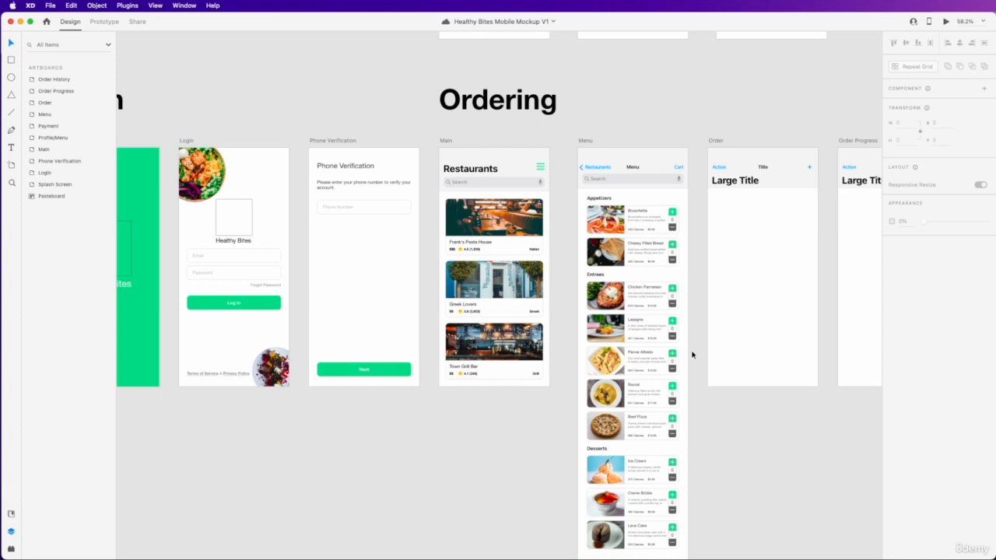
{"action": "scroll", "coordinate": [691, 354], "scroll_direction": "right", "scroll_amount": 5}
{"action": "scroll", "coordinate": [575, 210], "scroll_direction": "up", "scroll_amount": 3}
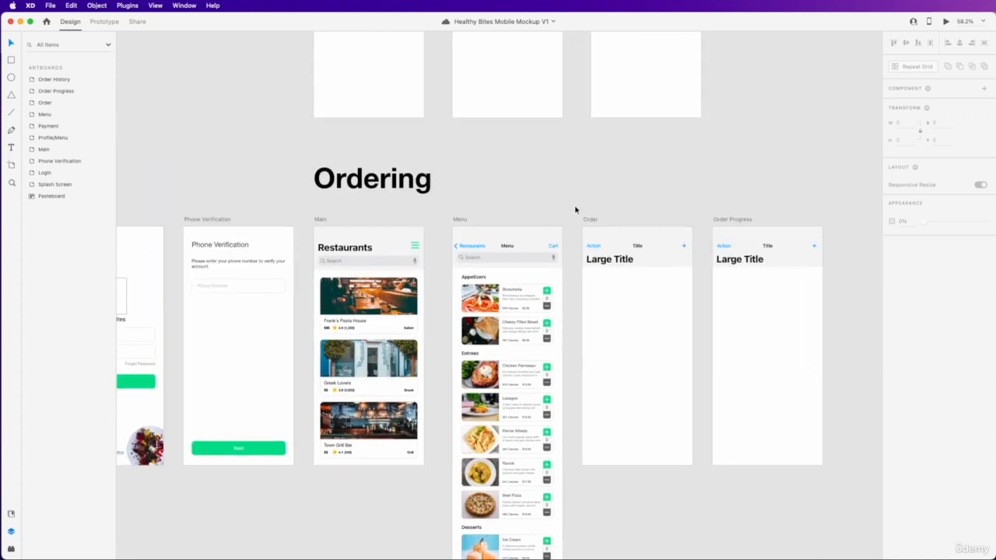
{"action": "scroll", "coordinate": [490, 241], "scroll_direction": "left", "scroll_amount": 2}
{"action": "scroll", "coordinate": [557, 240], "scroll_direction": "up", "scroll_amount": 5}
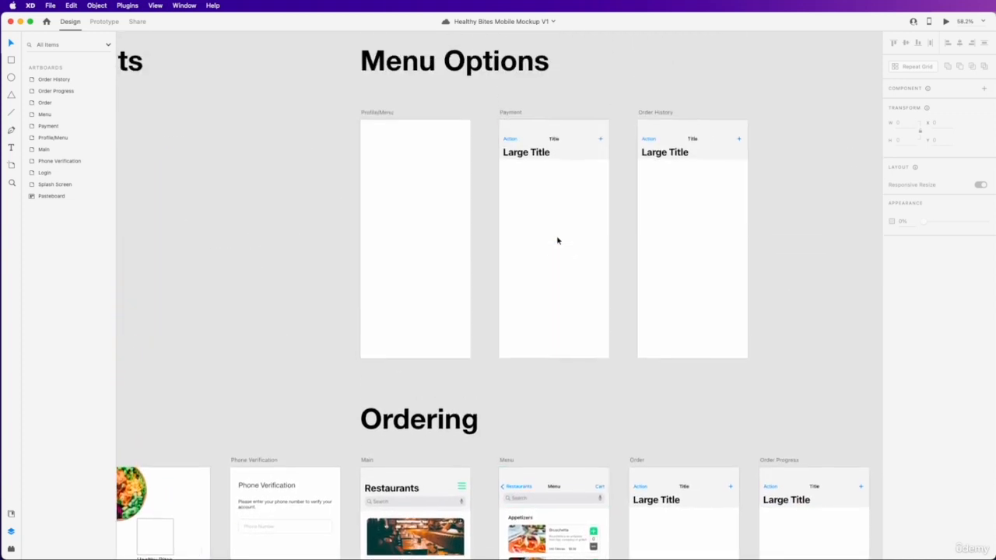
{"action": "scroll", "coordinate": [557, 240], "scroll_direction": "left", "scroll_amount": 2}
{"action": "scroll", "coordinate": [557, 240], "scroll_direction": "up", "scroll_amount": 1}
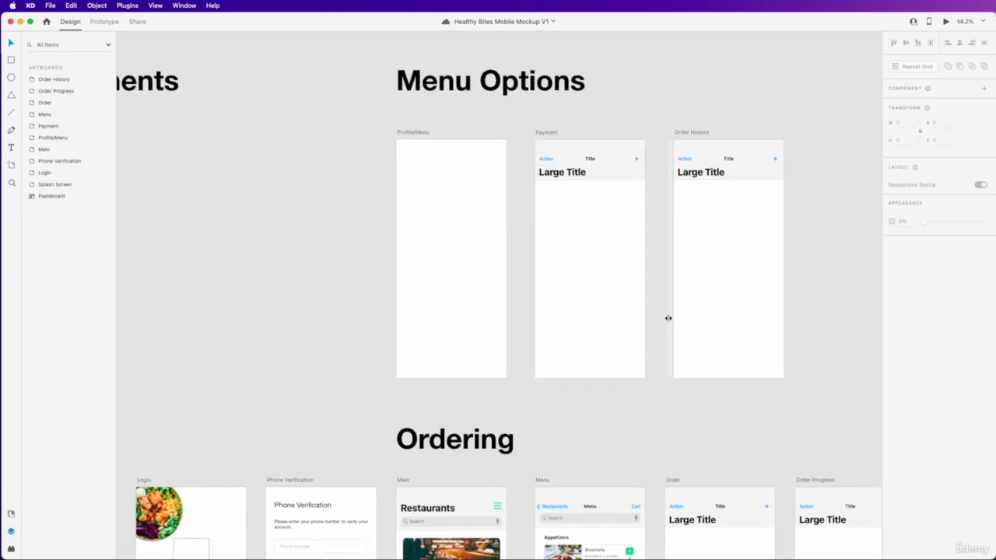
Move the Order History artboard sideways above Order Progress, leaving room for another artboard after Payment
{"action": "left_click", "coordinate": [545, 132]}
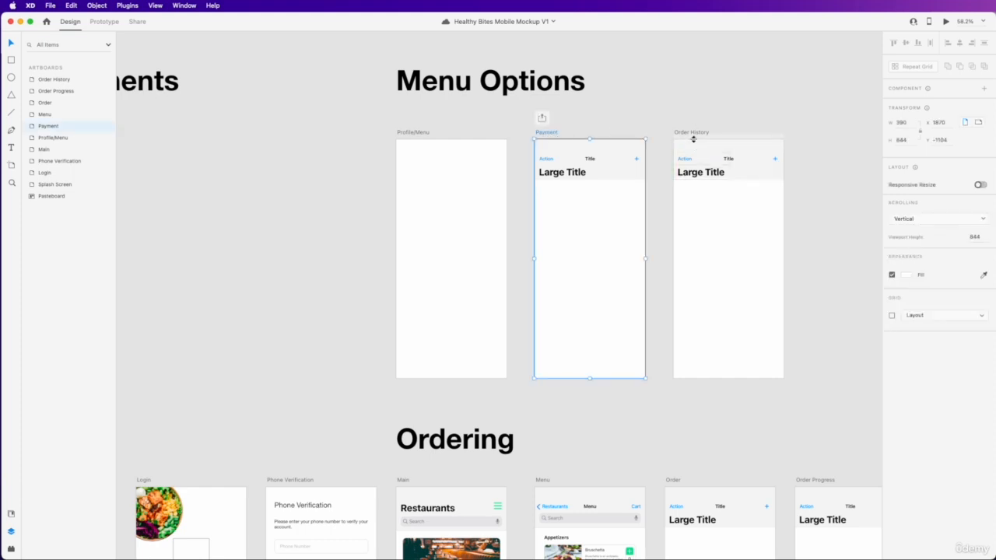
{"action": "scroll", "coordinate": [696, 137], "scroll_direction": "right", "scroll_amount": 2}
{"action": "scroll", "coordinate": [681, 143], "scroll_direction": "down", "scroll_amount": 3}
{"action": "scroll", "coordinate": [615, 129], "scroll_direction": "up", "scroll_amount": 4}
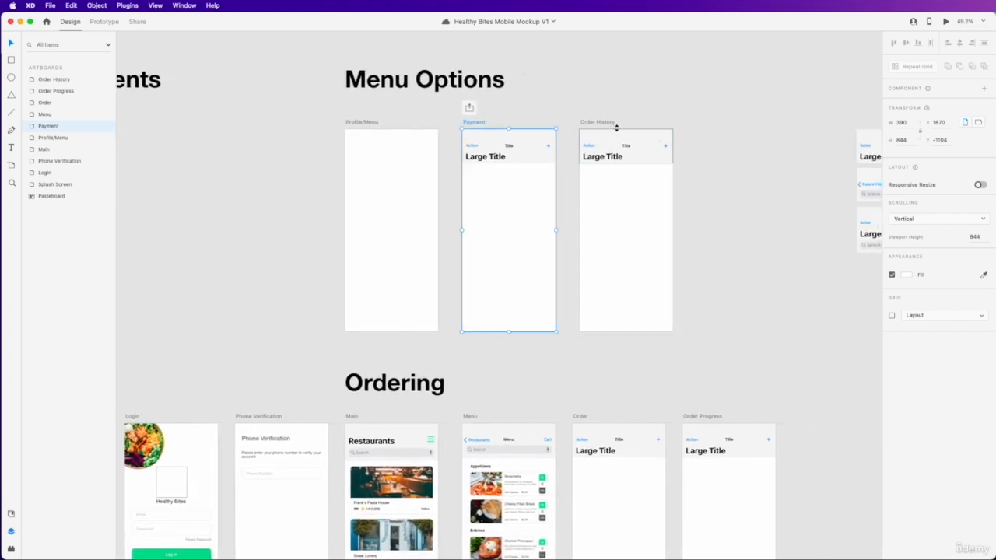
{"action": "left_click", "coordinate": [611, 124]}
{"action": "left_click_drag", "start_coordinate": [610, 124], "coordinate": [713, 125]}
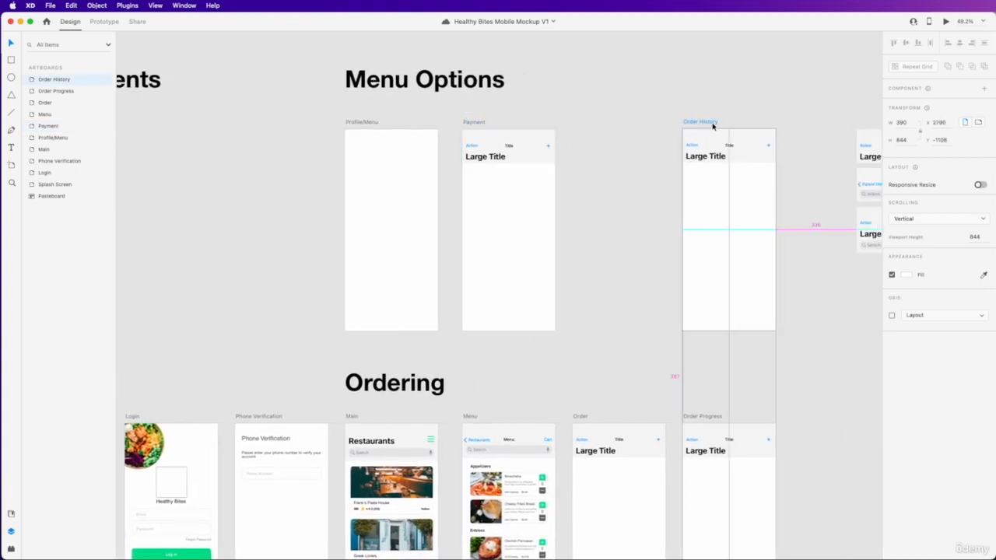
Duplicate the Payment artboard into the gap before Order History and rename the copy Location
{"action": "left_click", "coordinate": [474, 126]}
{"action": "key", "text": "super+d"}
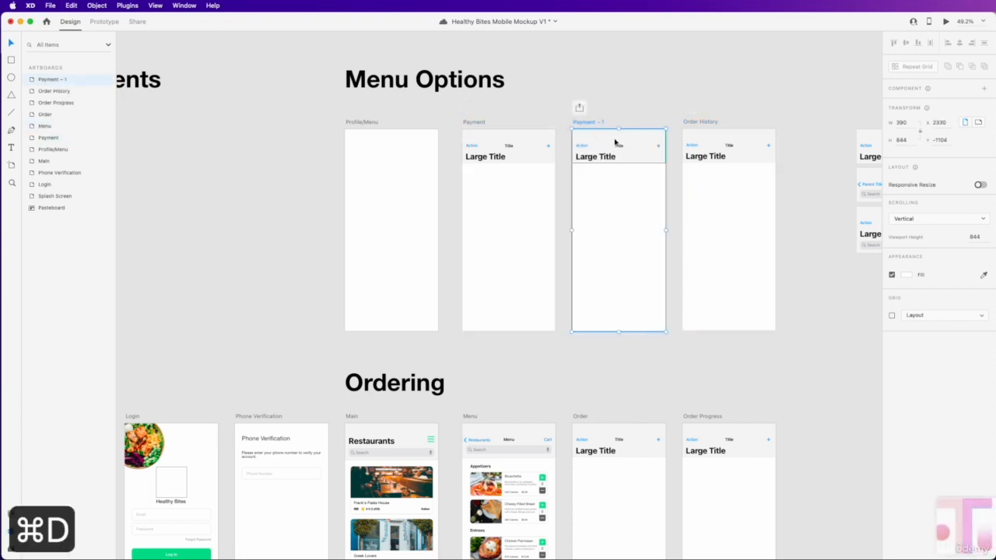
{"action": "left_click", "coordinate": [667, 113]}
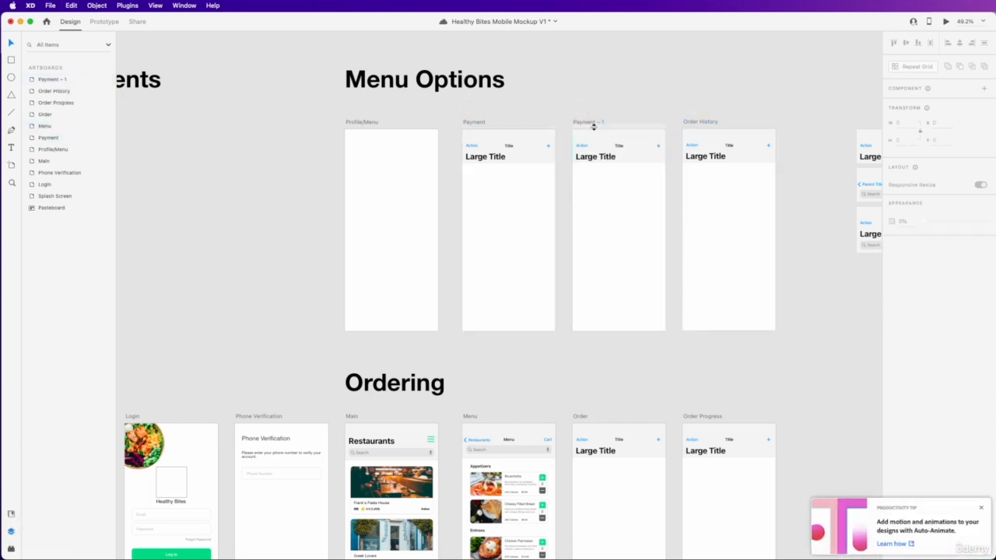
{"action": "double_click", "coordinate": [593, 123]}
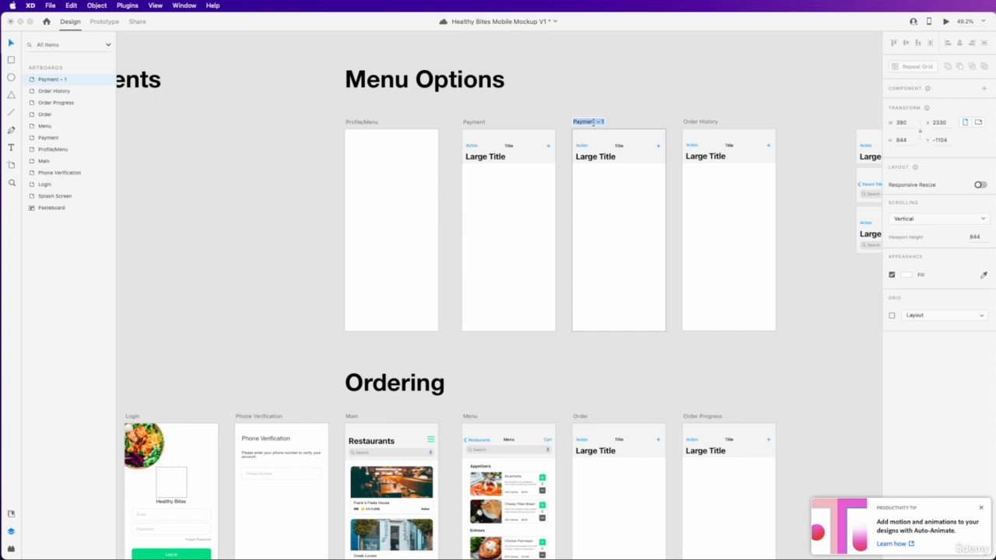
{"action": "type", "text": "Location"}
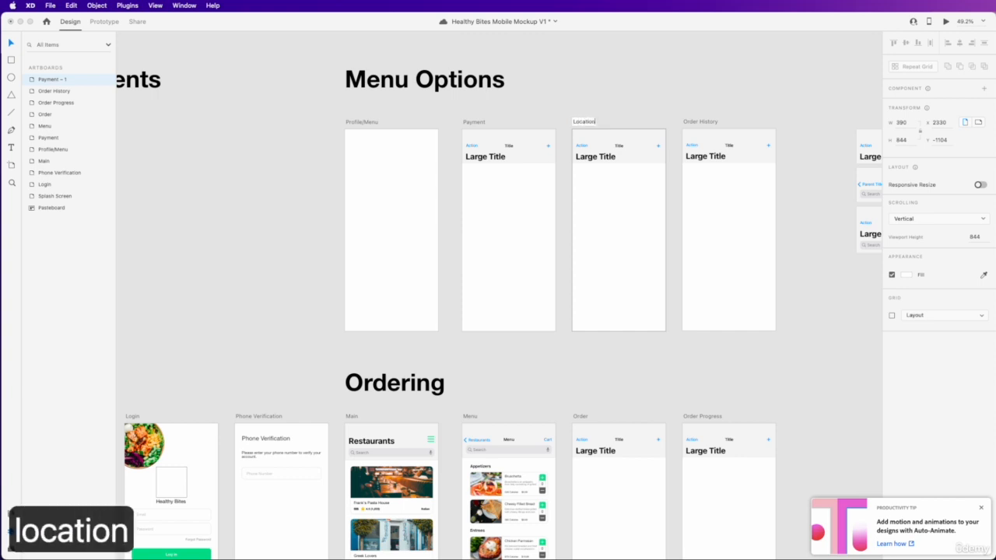
{"action": "key", "text": "Return"}
{"action": "left_click", "coordinate": [597, 123]}
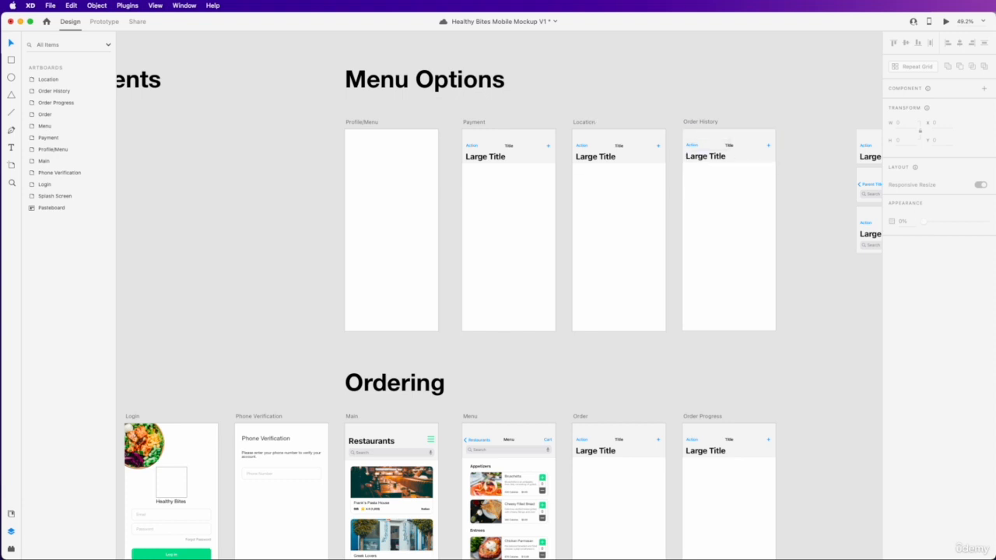
Switch to Preview, examine the Location sketch on page 1 of Healthy-Bites-Wireframes.pdf, and return to Adobe XD
{"action": "key", "text": "super+Tab"}
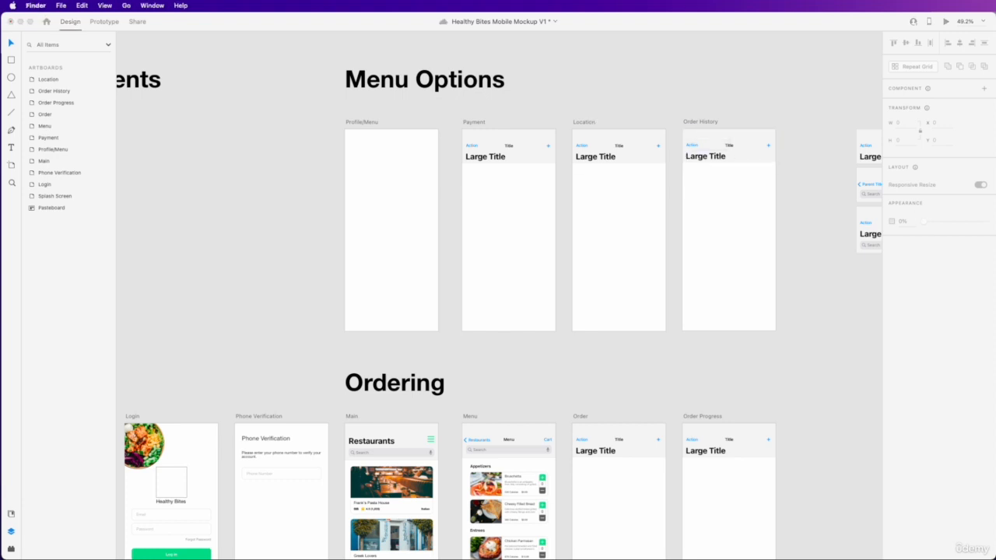
{"action": "key", "text": "super+Tab"}
{"action": "scroll", "coordinate": [562, 210], "scroll_direction": "down", "scroll_amount": 1}
{"action": "scroll", "coordinate": [565, 210], "scroll_direction": "up", "scroll_amount": 4}
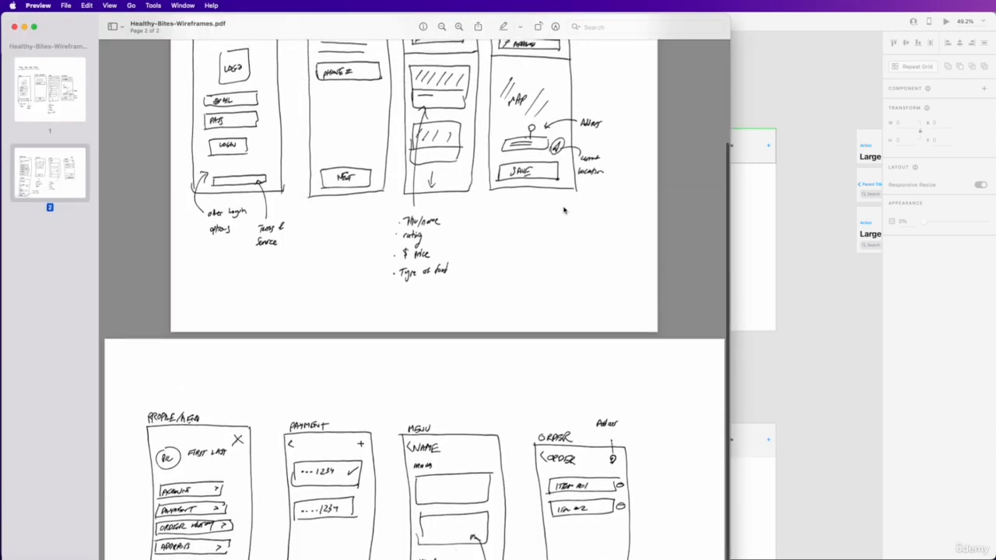
{"action": "scroll", "coordinate": [565, 210], "scroll_direction": "up", "scroll_amount": 5}
{"action": "scroll", "coordinate": [510, 184], "scroll_direction": "up", "scroll_amount": 3}
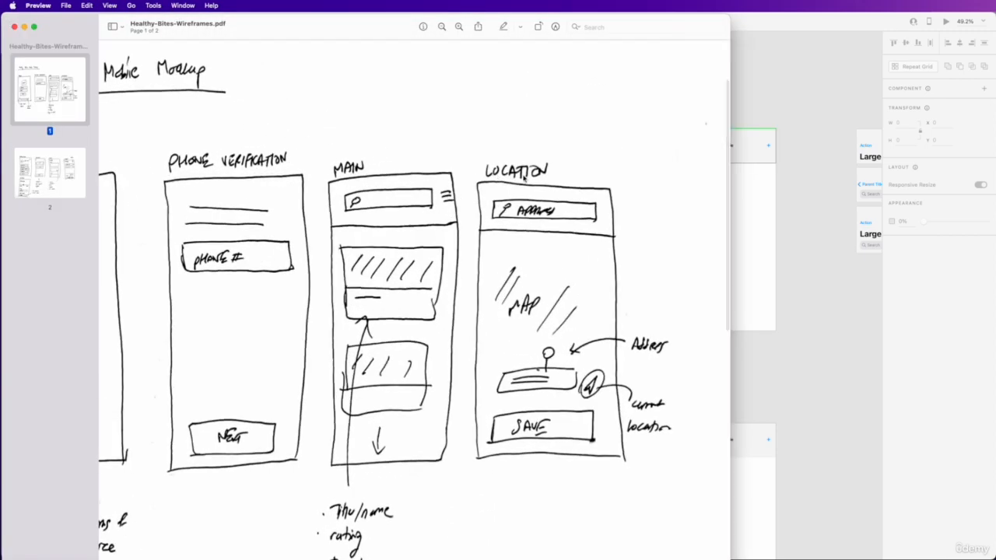
{"action": "scroll", "coordinate": [592, 278], "scroll_direction": "down", "scroll_amount": 1}
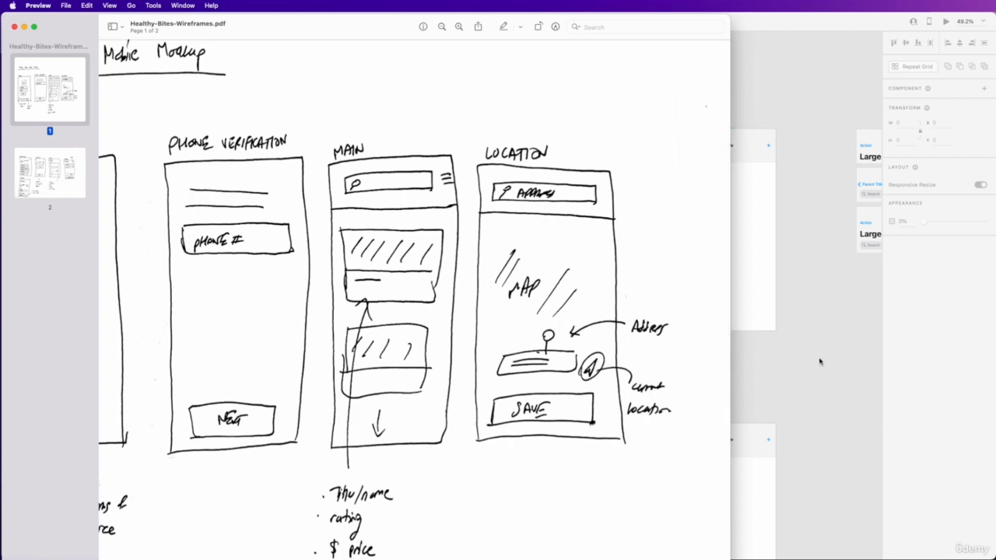
{"action": "left_click", "coordinate": [852, 349]}
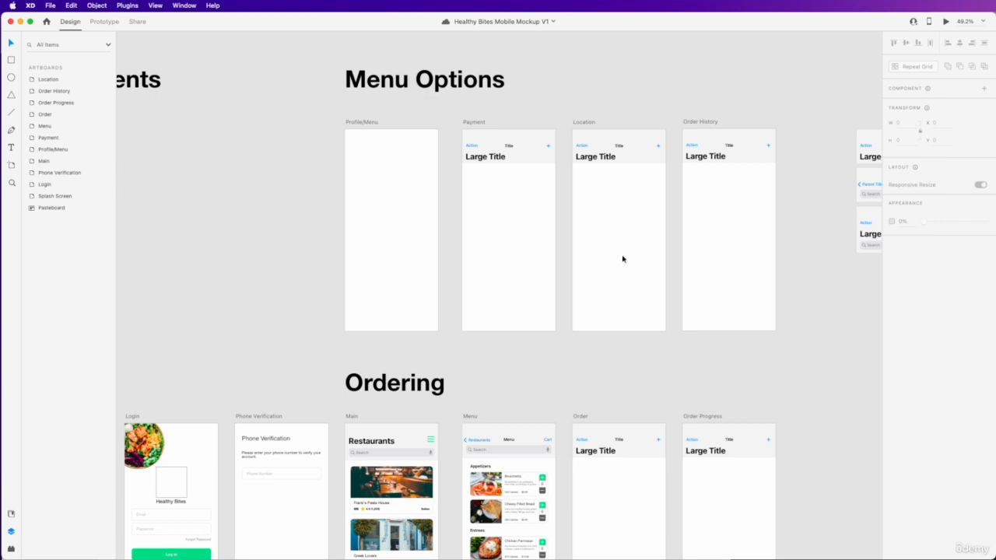
Nudge the Order History artboard down so it lines up with the other Menu Options artboards
{"action": "scroll", "coordinate": [622, 259], "scroll_direction": "left", "scroll_amount": 3}
{"action": "scroll", "coordinate": [623, 260], "scroll_direction": "down", "scroll_amount": 2}
{"action": "left_click", "coordinate": [535, 91]}
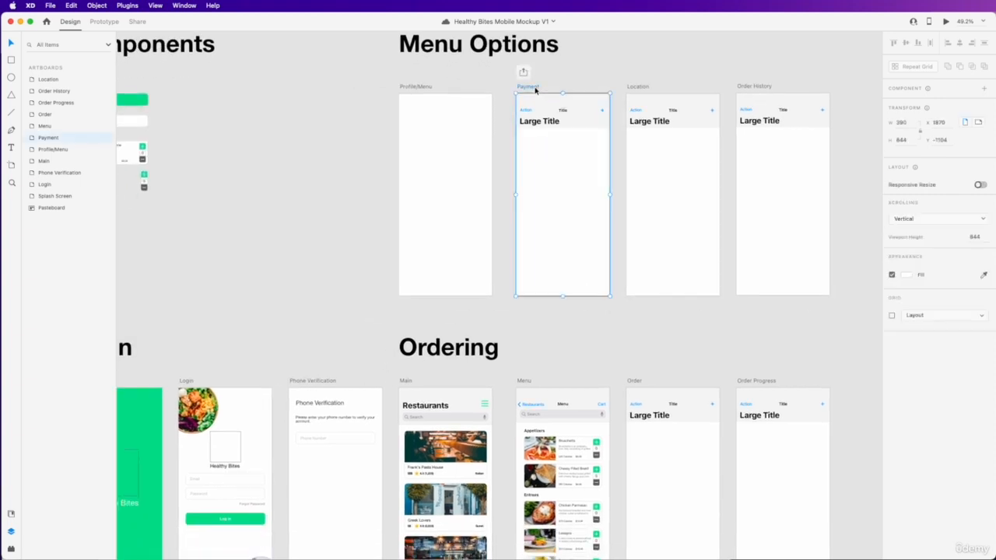
{"action": "left_click_drag", "start_coordinate": [536, 91], "coordinate": [535, 91]}
{"action": "left_click_drag", "start_coordinate": [650, 87], "coordinate": [649, 89]}
{"action": "left_click_drag", "start_coordinate": [760, 87], "coordinate": [761, 88]}
{"action": "left_click_drag", "start_coordinate": [430, 88], "coordinate": [434, 91]}
{"action": "left_click", "coordinate": [365, 140]}
Review the Menu Options, Ordering and Login sections of the mockup
{"action": "scroll", "coordinate": [448, 156], "scroll_direction": "left", "scroll_amount": 2}
{"action": "scroll", "coordinate": [449, 157], "scroll_direction": "down", "scroll_amount": 1}
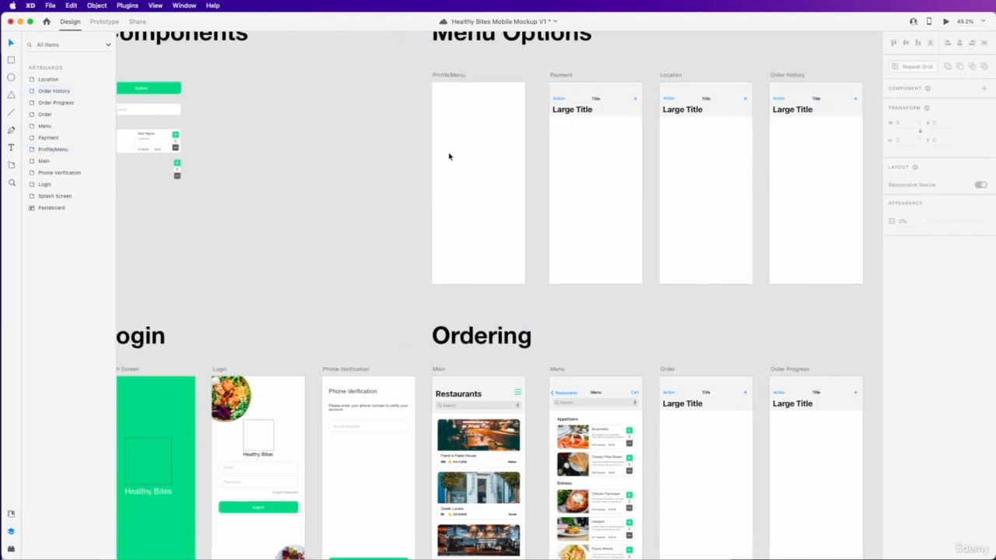
{"action": "scroll", "coordinate": [449, 156], "scroll_direction": "down", "scroll_amount": 1}
{"action": "scroll", "coordinate": [448, 156], "scroll_direction": "right", "scroll_amount": 3}
{"action": "scroll", "coordinate": [449, 156], "scroll_direction": "up", "scroll_amount": 1}
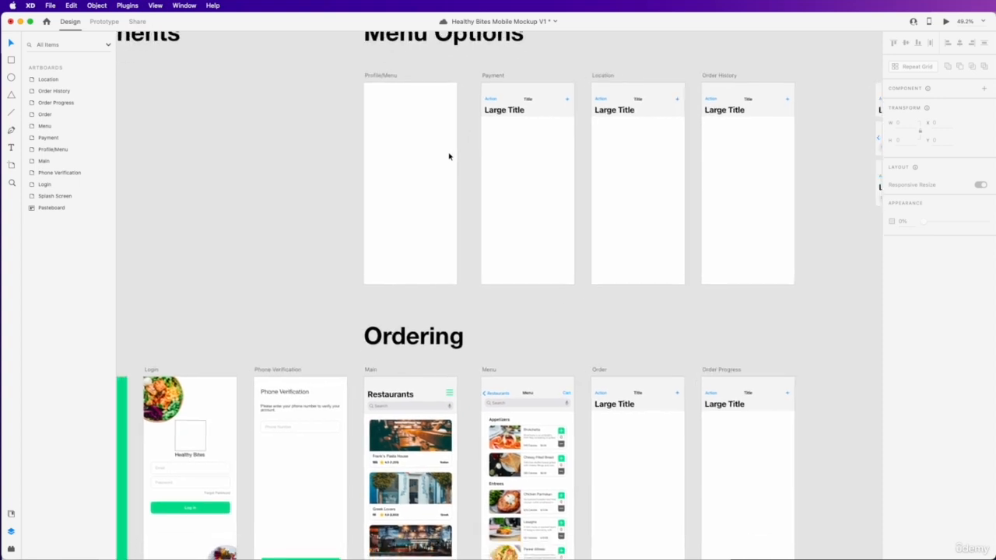
{"action": "scroll", "coordinate": [448, 156], "scroll_direction": "down", "scroll_amount": 1}
{"action": "scroll", "coordinate": [448, 156], "scroll_direction": "left", "scroll_amount": 1}
{"action": "scroll", "coordinate": [448, 156], "scroll_direction": "down", "scroll_amount": 3}
{"action": "scroll", "coordinate": [448, 157], "scroll_direction": "left", "scroll_amount": 1}
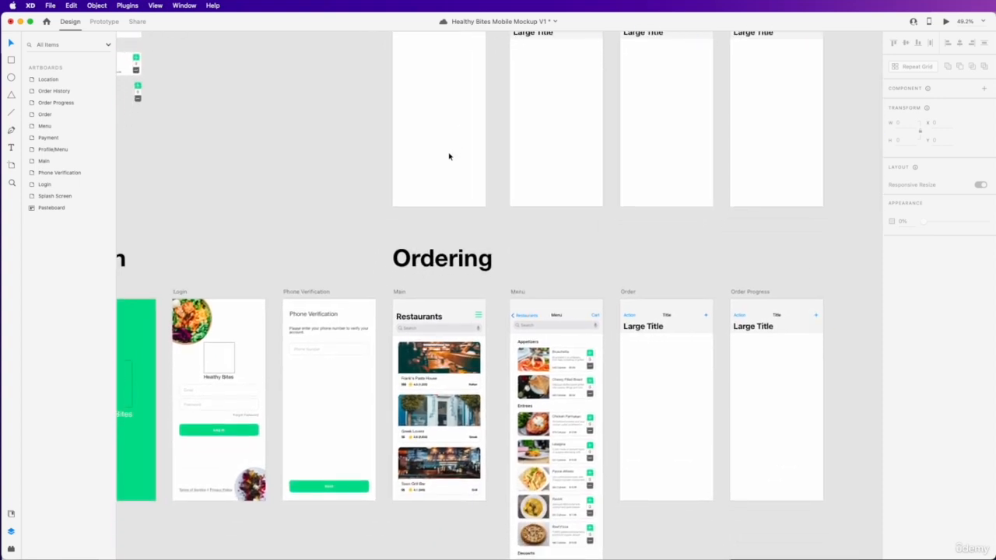
{"action": "scroll", "coordinate": [448, 156], "scroll_direction": "left", "scroll_amount": 10}
{"action": "scroll", "coordinate": [448, 156], "scroll_direction": "down", "scroll_amount": 2}
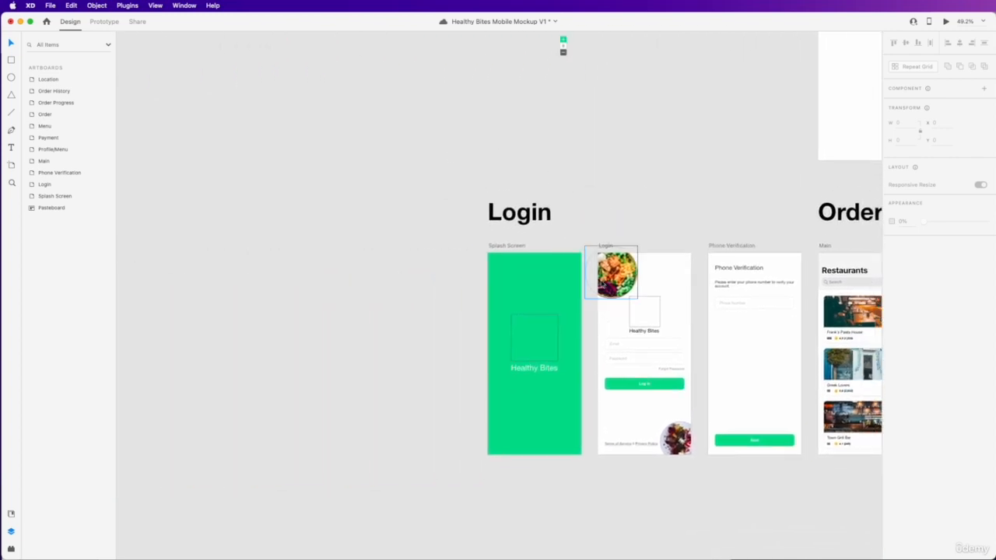
{"action": "scroll", "coordinate": [603, 284], "scroll_direction": "down", "scroll_amount": 2}
{"action": "scroll", "coordinate": [602, 283], "scroll_direction": "right", "scroll_amount": 1}
Switch to Preview, read the key deliverables in the Healthy Bites design brief, and close the brief and wireframe PDFs
{"action": "key", "text": "super+Tab"}
{"action": "key", "text": "super+w"}
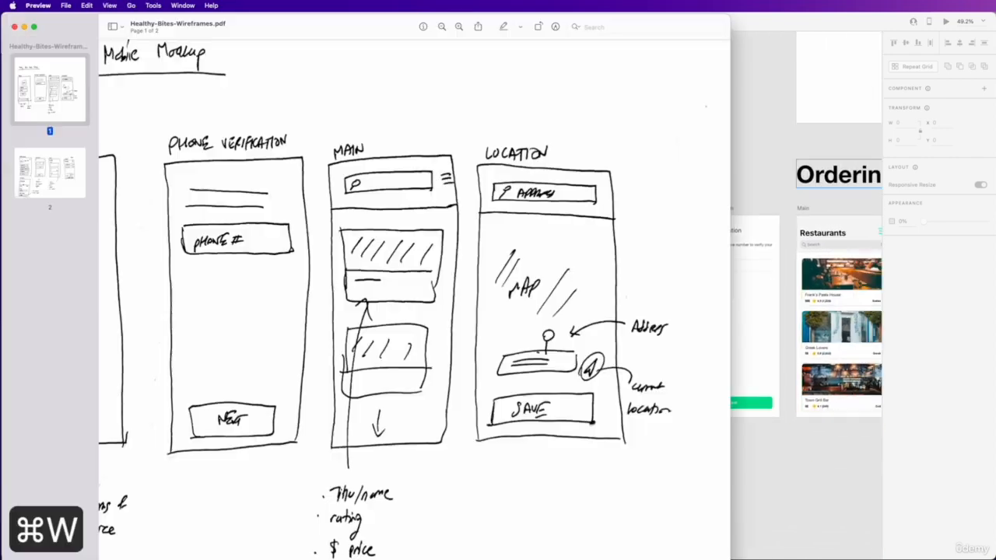
{"action": "scroll", "coordinate": [332, 304], "scroll_direction": "down", "scroll_amount": 2}
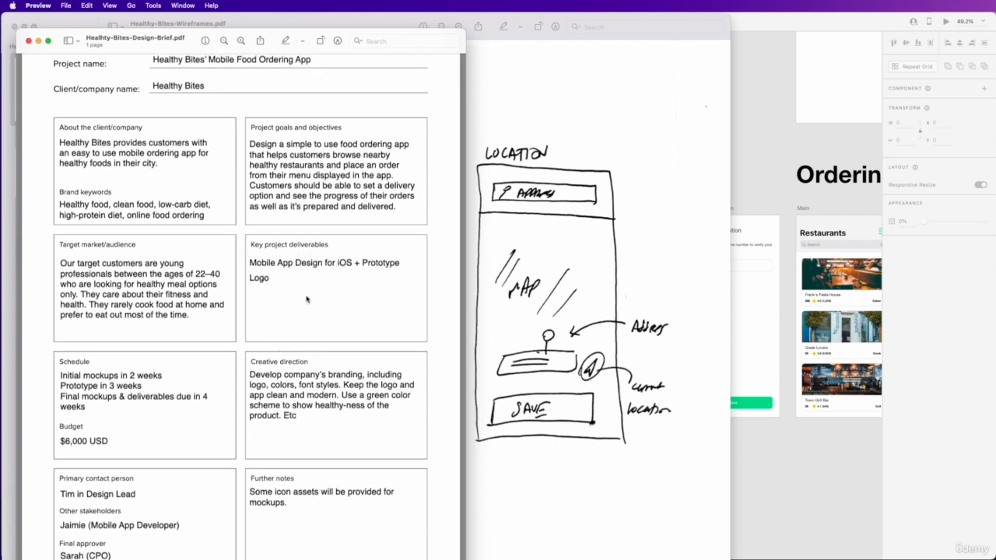
{"action": "key", "text": "super+w"}
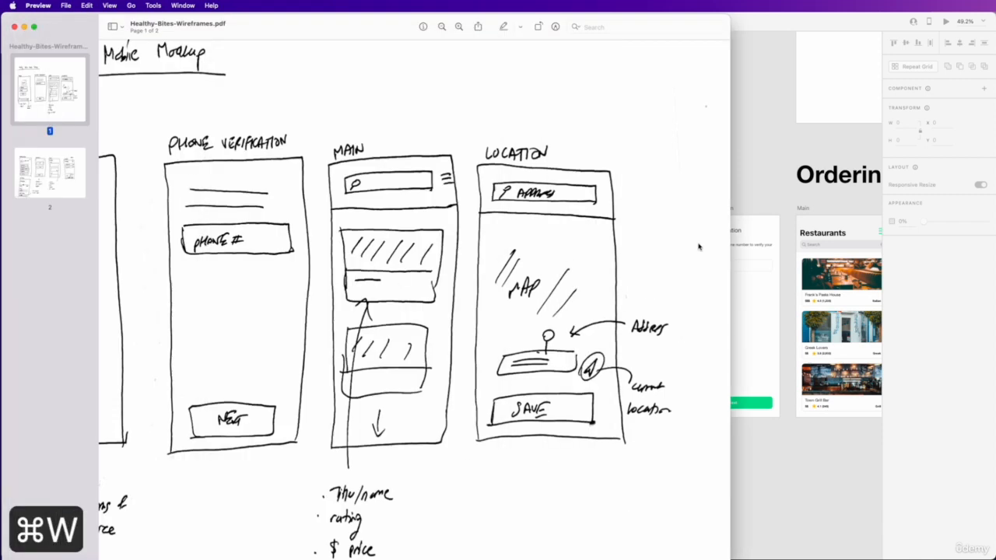
{"action": "key", "text": "super+w"}
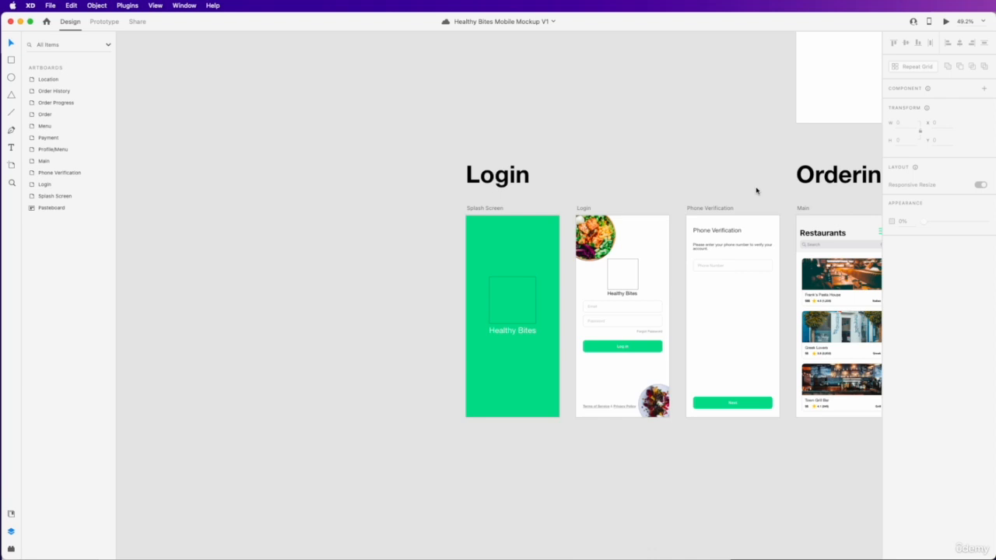
Draw a vertical line about 101 px long on the empty canvas above the Login heading
{"action": "double_click", "coordinate": [509, 330]}
{"action": "scroll", "coordinate": [516, 158], "scroll_direction": "up", "scroll_amount": 3}
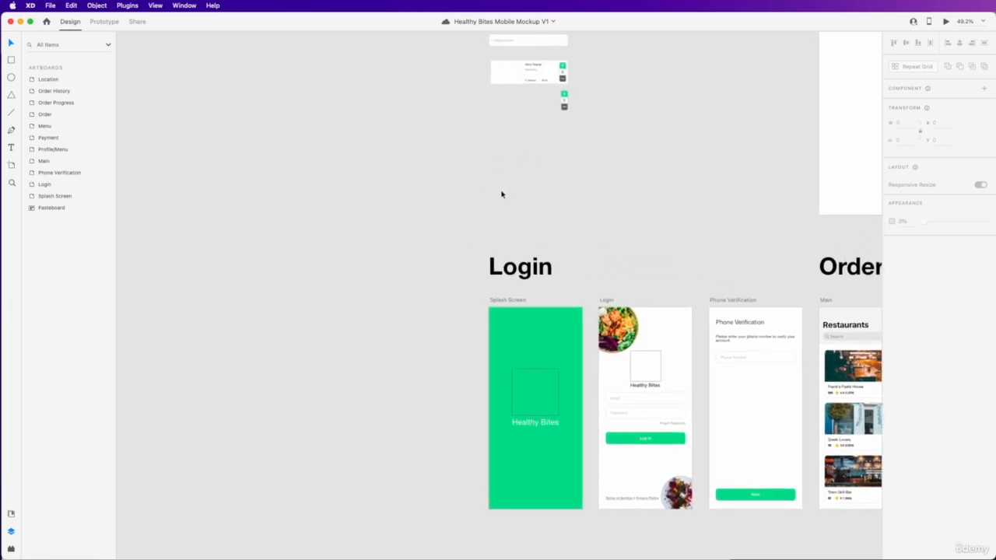
{"action": "key", "text": "z"}
{"action": "left_click_drag", "start_coordinate": [493, 172], "coordinate": [562, 241]}
{"action": "key", "text": "Escape"}
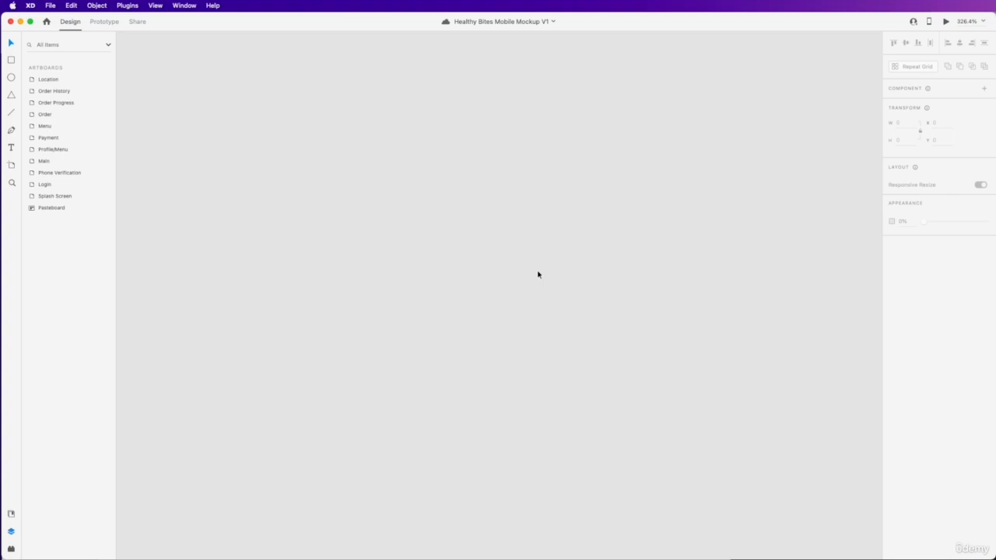
{"action": "key", "text": "l"}
{"action": "mouse_move", "coordinate": [474, 183]}
{"action": "left_mouse_down"}
{"action": "mouse_move", "coordinate": [468, 359]}
{"action": "mouse_move", "coordinate": [473, 342]}
{"action": "left_mouse_up"}
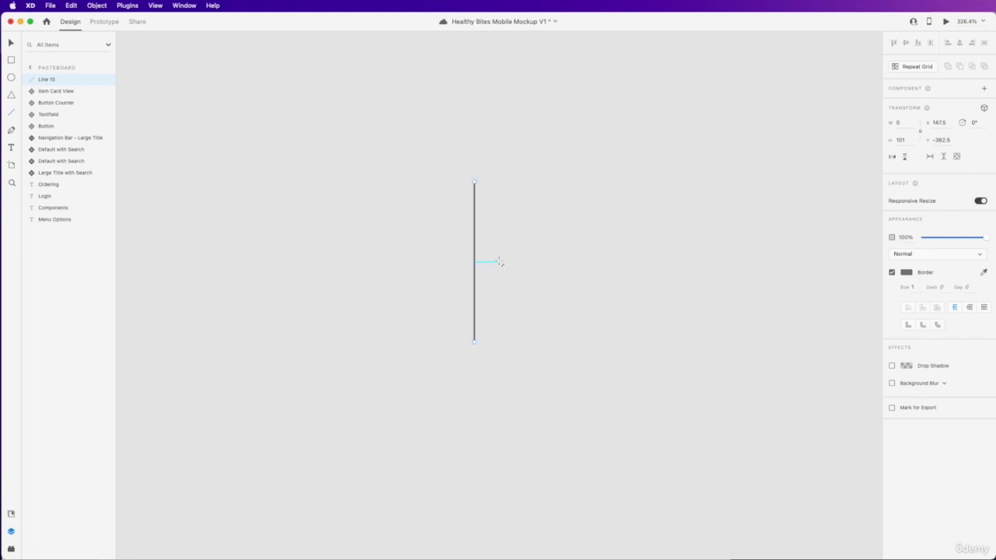
Set the vertical line's border size to 20 and give it round caps
{"action": "key", "text": "super+z"}
{"action": "left_click", "coordinate": [914, 287]}
{"action": "type", "text": "20"}
{"action": "key", "text": "Return"}
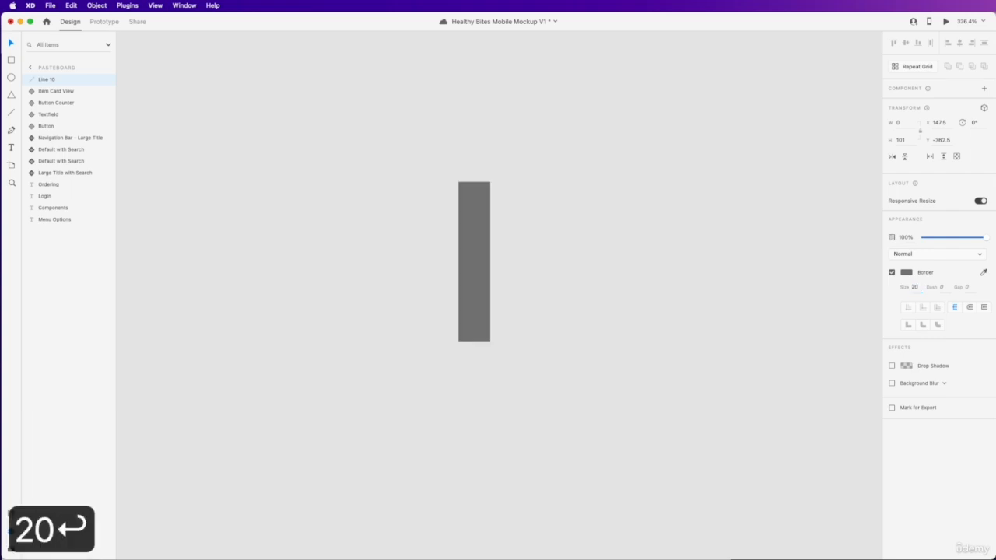
{"action": "left_click", "coordinate": [969, 307]}
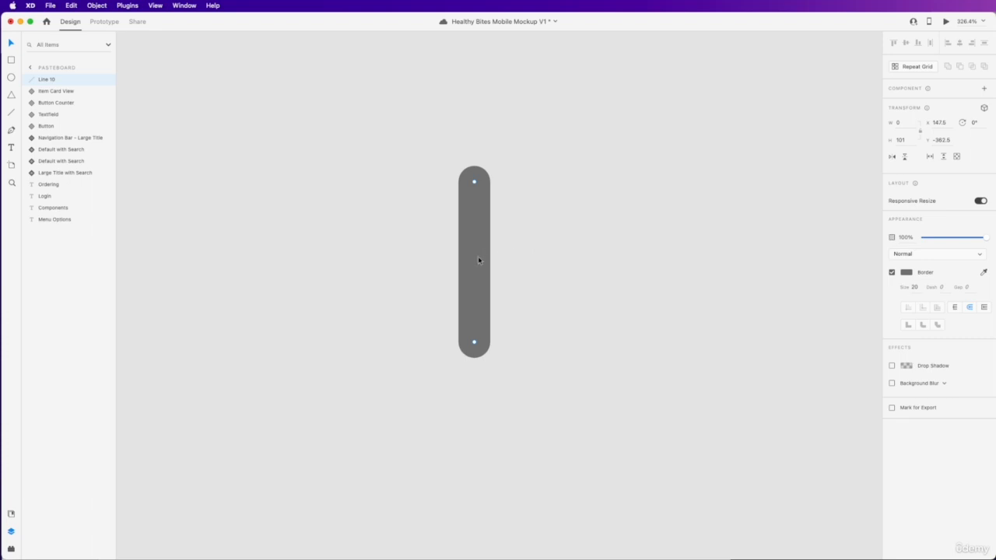
Build an H by copying the line about 66 px to the right and joining both stems with a centred crossbar copy about 65 px wide
{"action": "left_click_drag", "start_coordinate": [475, 278], "coordinate": [581, 281]}
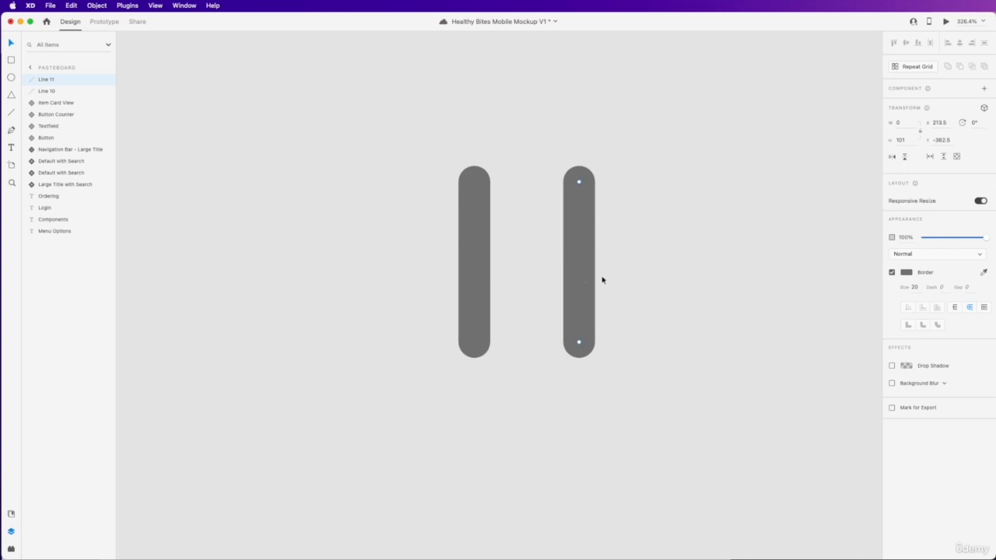
{"action": "key", "text": "super+d"}
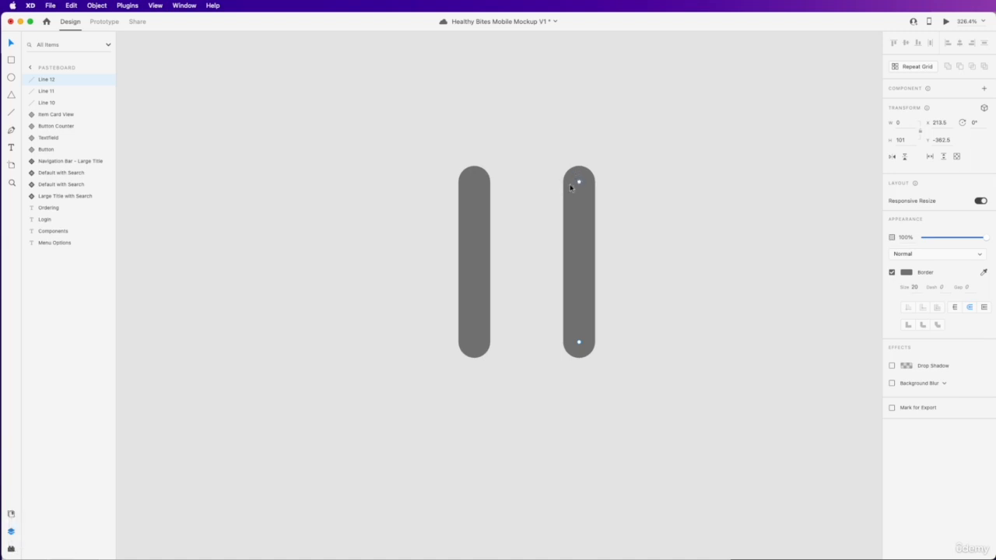
{"action": "left_click_drag", "start_coordinate": [572, 240], "coordinate": [667, 238]}
{"action": "left_click_drag", "start_coordinate": [667, 180], "coordinate": [565, 369]}
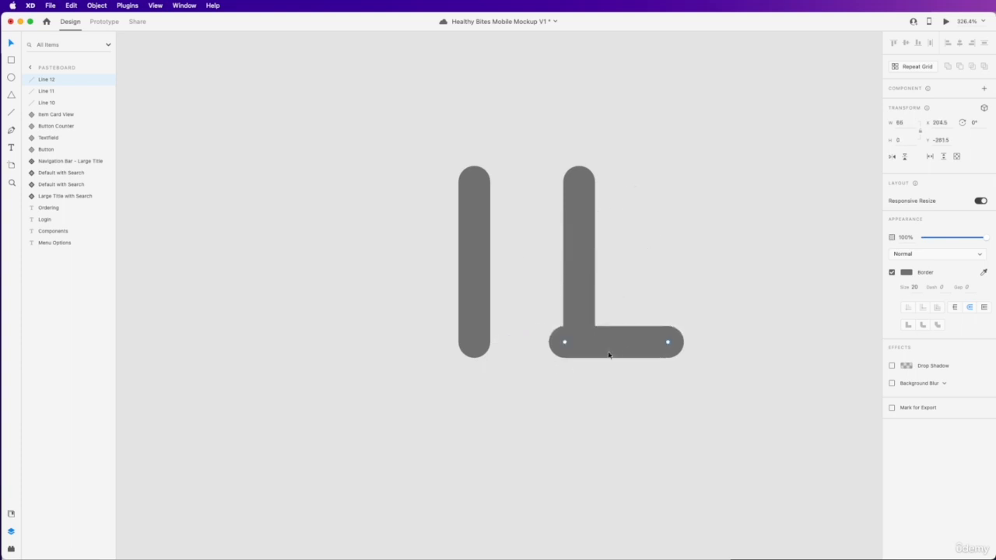
{"action": "left_click_drag", "start_coordinate": [627, 344], "coordinate": [536, 266]}
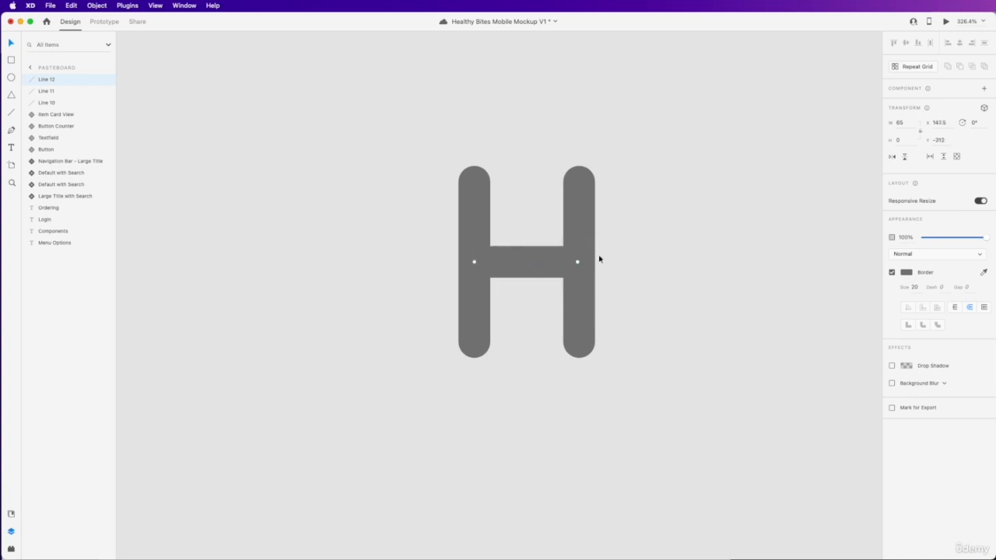
Set the border size of all three lines forming the H to 25
{"action": "left_click", "coordinate": [598, 258]}
{"action": "scroll", "coordinate": [598, 257], "scroll_direction": "left", "scroll_amount": 2}
{"action": "left_click_drag", "start_coordinate": [665, 168], "coordinate": [277, 381]}
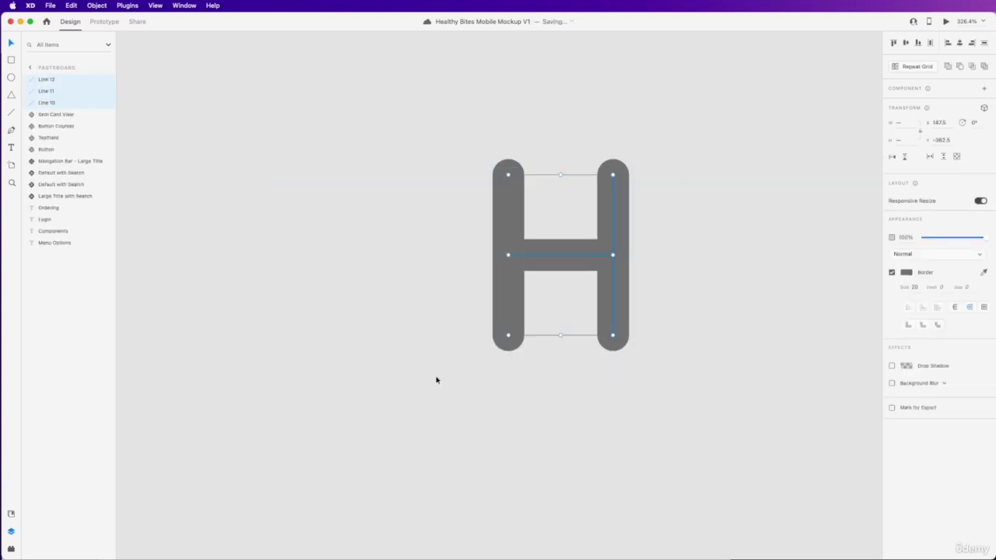
{"action": "left_click", "coordinate": [917, 288]}
{"action": "type", "text": "25"}
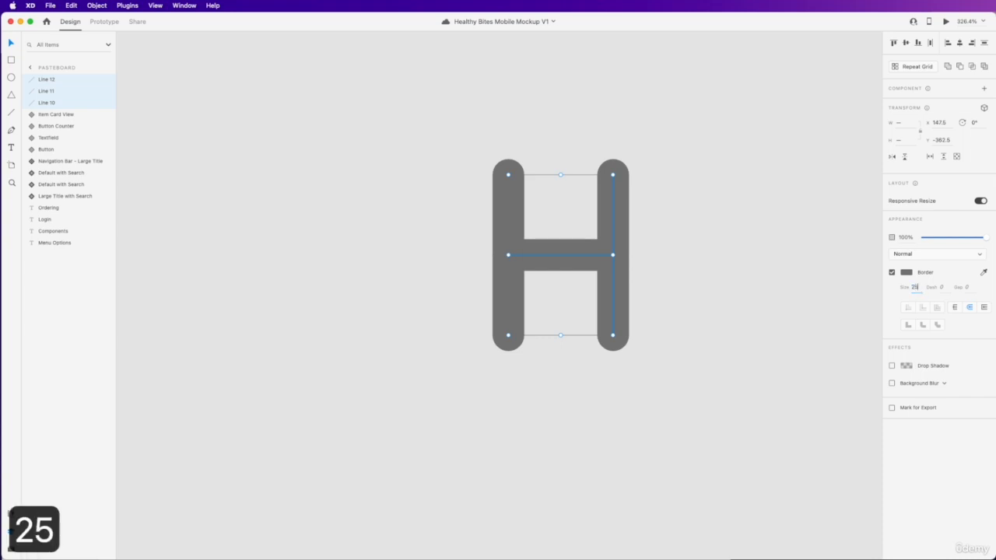
{"action": "key", "text": "Return"}
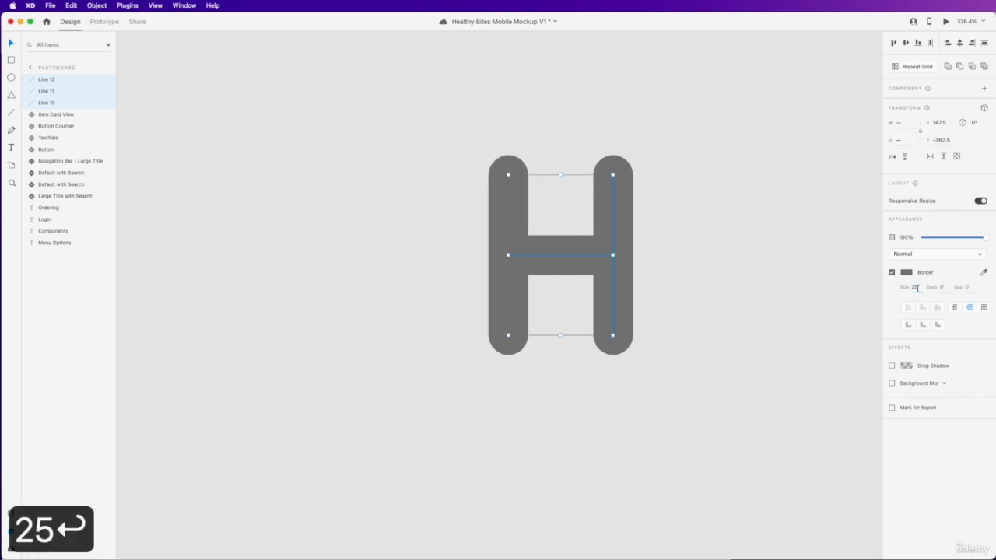
Colour the borders of the H's three lines with the saved green swatch and group the lines
{"action": "left_click", "coordinate": [906, 272]}
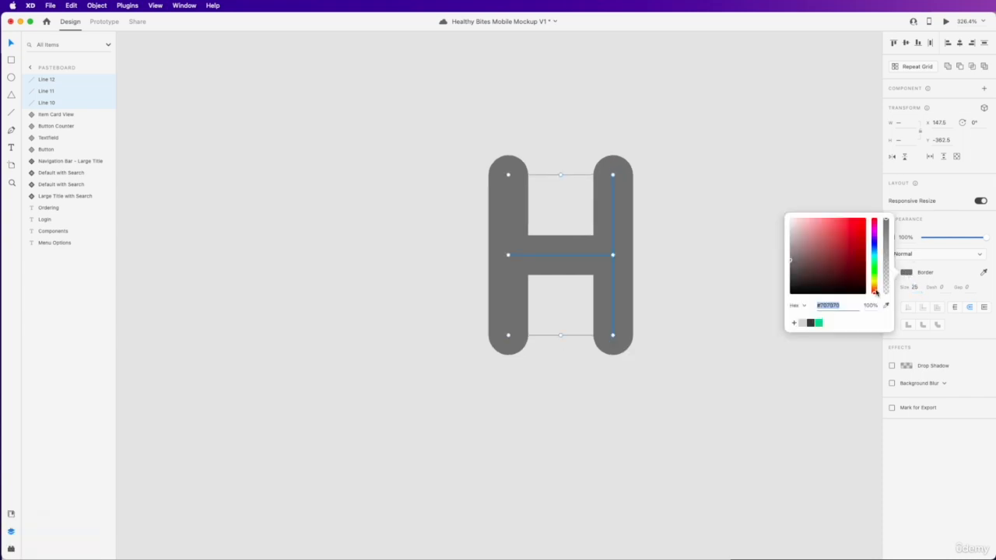
{"action": "left_click", "coordinate": [821, 324]}
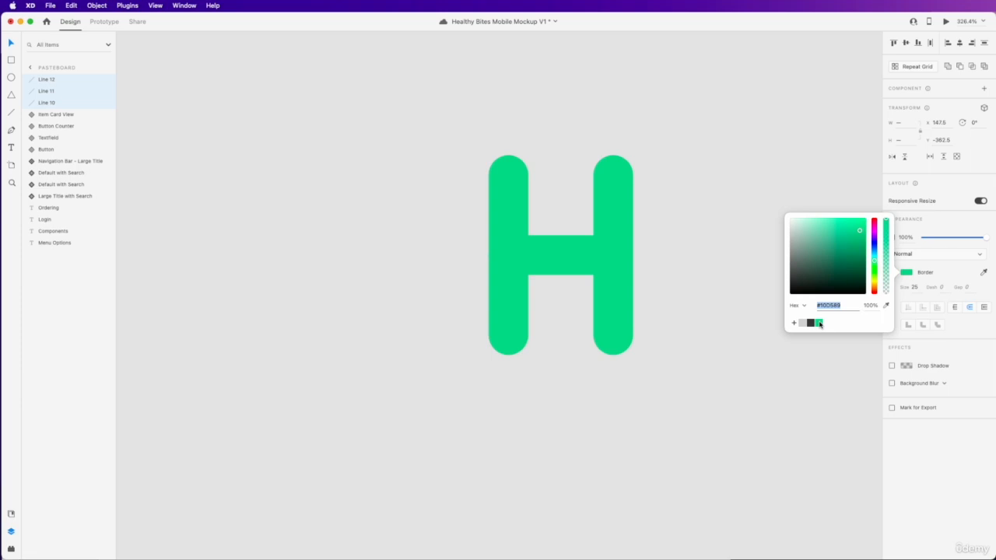
{"action": "left_click", "coordinate": [728, 325]}
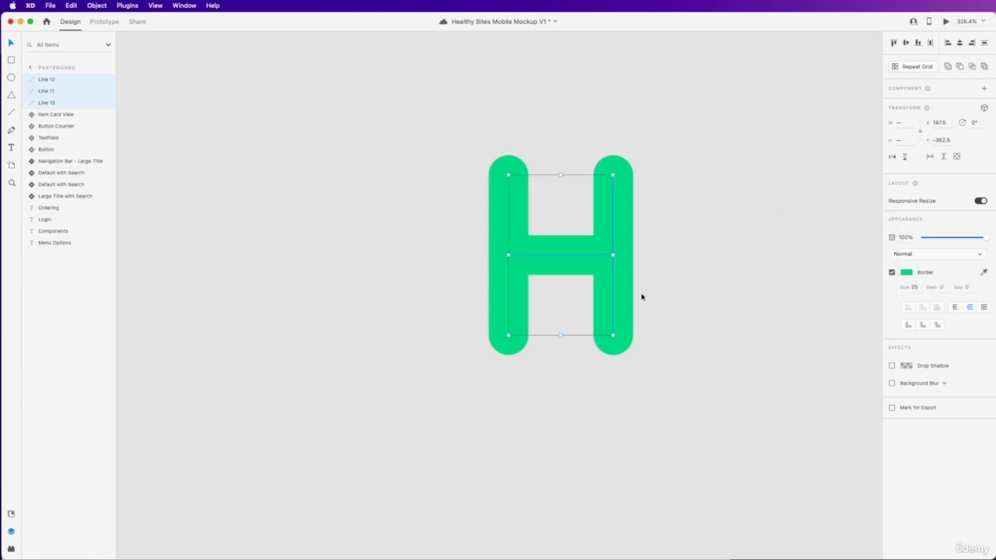
{"action": "key", "text": "super+g"}
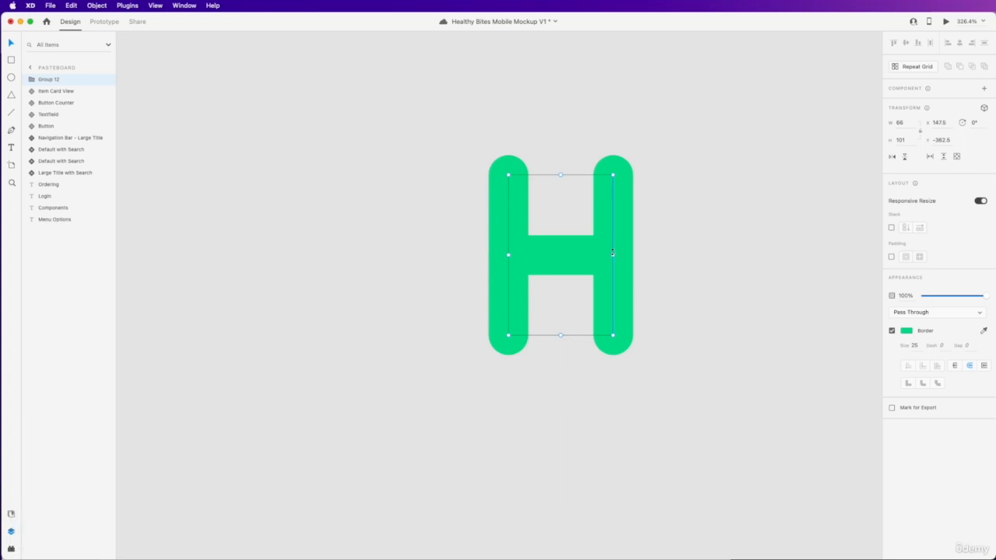
Draw three overlapping circles, about 11 to 13 px wide, diagonally across the right stem's upper end and group them
{"action": "scroll", "coordinate": [627, 165], "scroll_direction": "up", "scroll_amount": 5}
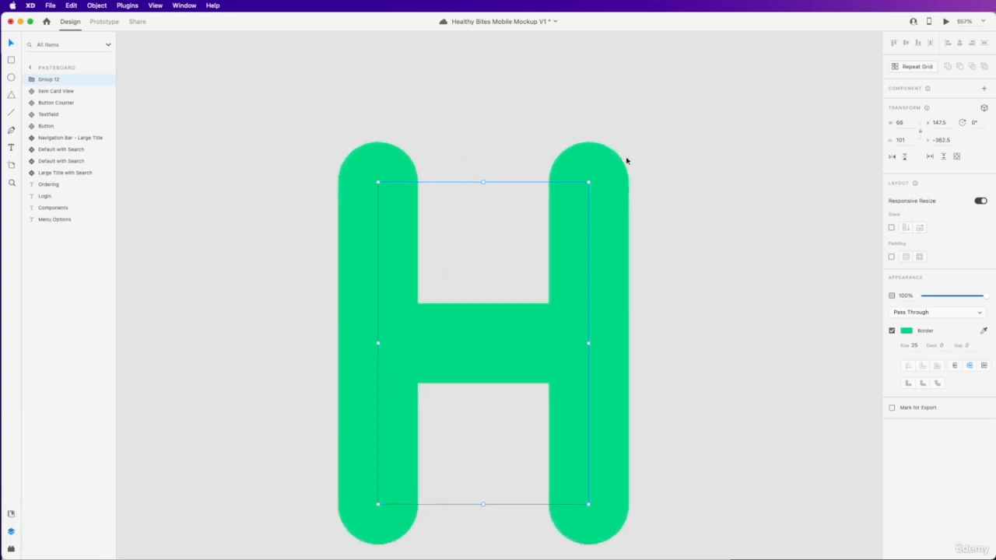
{"action": "scroll", "coordinate": [628, 159], "scroll_direction": "left", "scroll_amount": 1}
{"action": "scroll", "coordinate": [628, 160], "scroll_direction": "down", "scroll_amount": 1}
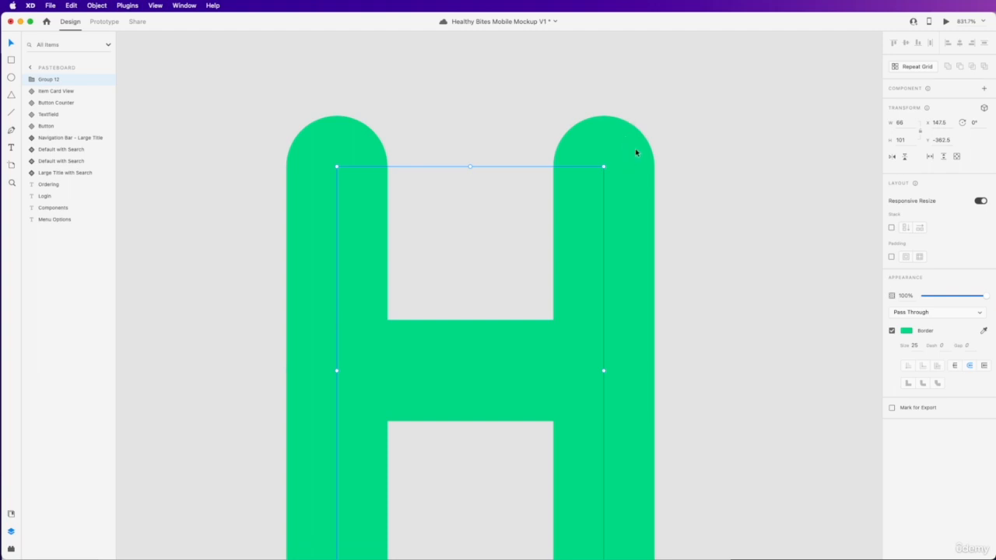
{"action": "key", "text": "e"}
{"action": "left_click_drag", "start_coordinate": [659, 103], "coordinate": [614, 148]}
{"action": "key", "text": "super+z"}
{"action": "left_click_drag", "start_coordinate": [678, 130], "coordinate": [612, 187]}
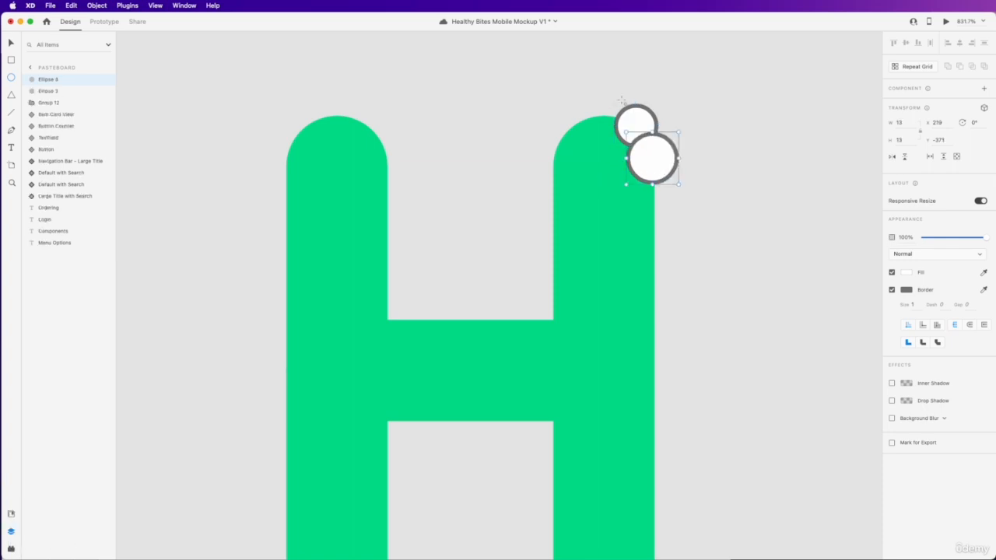
{"action": "mouse_move", "coordinate": [623, 88]}
{"action": "left_mouse_down"}
{"action": "mouse_move", "coordinate": [573, 138]}
{"action": "mouse_move", "coordinate": [605, 122]}
{"action": "left_mouse_up"}
{"action": "left_click_drag", "start_coordinate": [676, 122], "coordinate": [606, 116]}
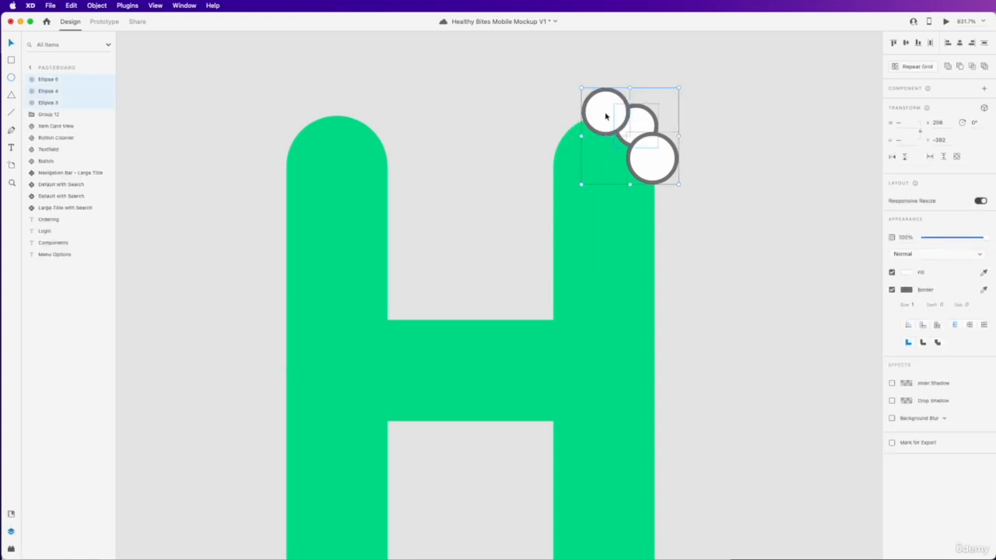
{"action": "key", "text": "super+g"}
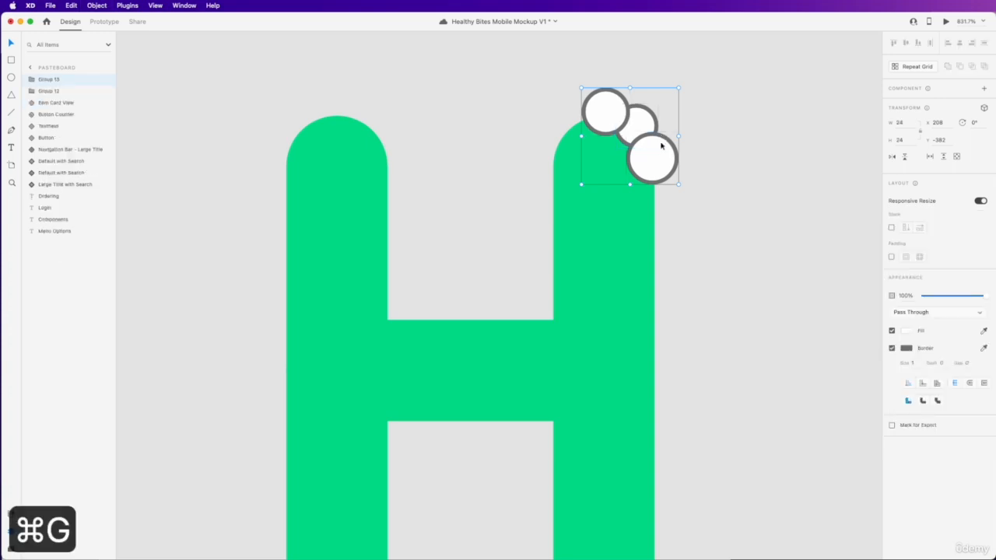
Shift the circle group slightly down-left onto the right stem and enlarge it to about 36 px square
{"action": "left_click_drag", "start_coordinate": [659, 157], "coordinate": [650, 163]}
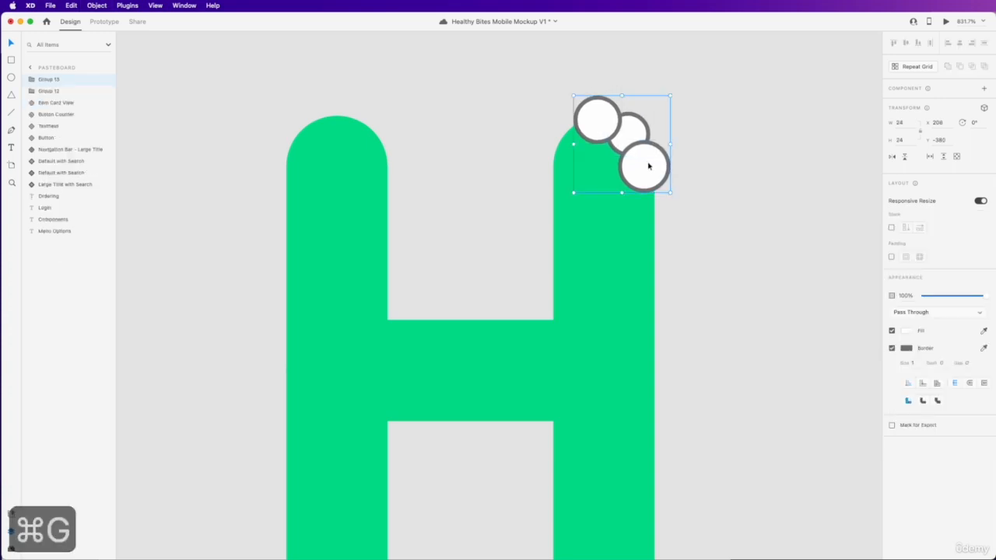
{"action": "left_click", "coordinate": [646, 205], "text": "shift"}
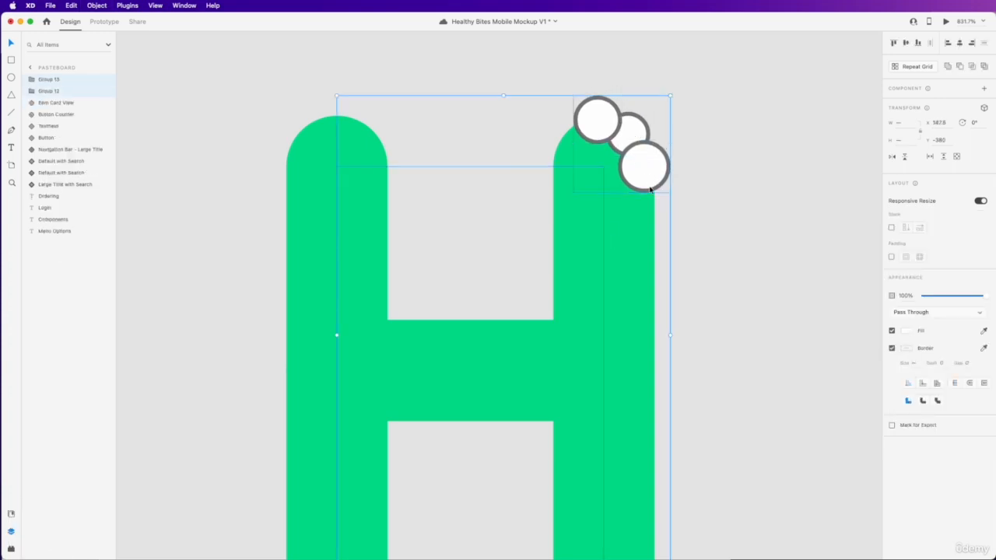
{"action": "left_click", "coordinate": [694, 204]}
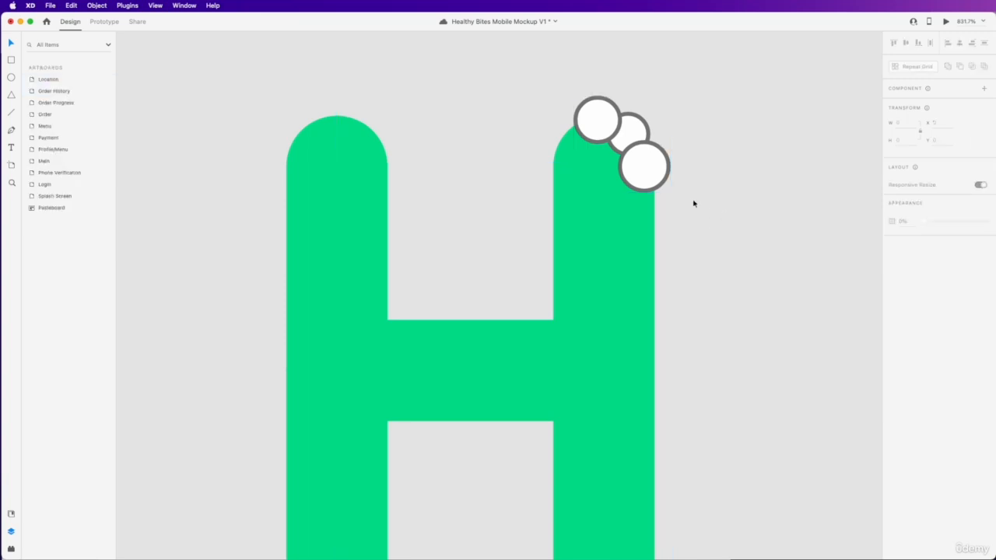
{"action": "left_click", "coordinate": [642, 168]}
{"action": "left_click_drag", "start_coordinate": [572, 194], "coordinate": [552, 211]}
{"action": "left_click_drag", "start_coordinate": [651, 171], "coordinate": [652, 171]}
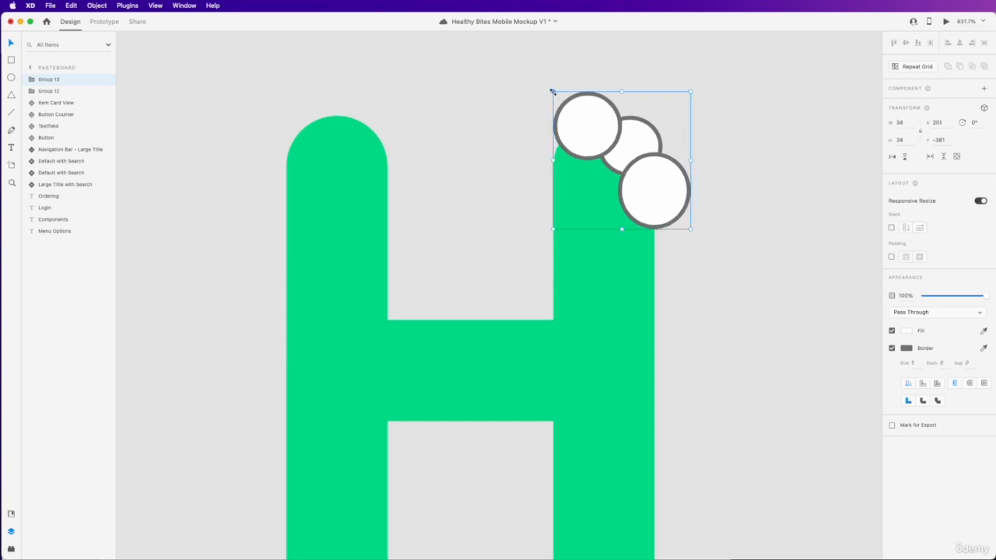
{"action": "left_click_drag", "start_coordinate": [552, 91], "coordinate": [545, 83]}
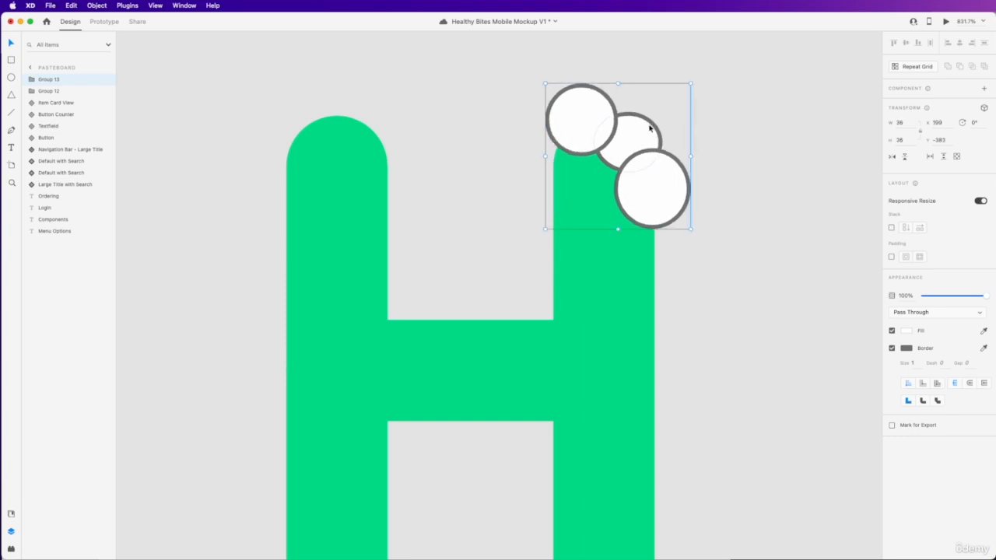
Enlarge the circle group to about 39 px square and position it over the right stem's upper-right rounded end
{"action": "left_click", "coordinate": [724, 118]}
{"action": "left_click", "coordinate": [654, 131]}
{"action": "left_click_drag", "start_coordinate": [692, 81], "coordinate": [703, 72]}
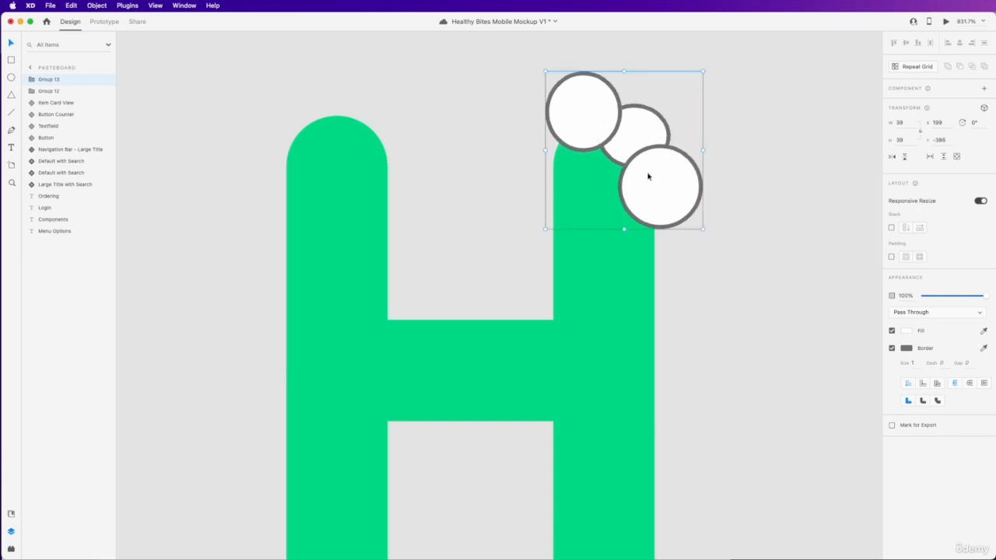
{"action": "left_click_drag", "start_coordinate": [648, 177], "coordinate": [668, 197]}
{"action": "left_click", "coordinate": [760, 165]}
{"action": "left_click", "coordinate": [671, 193]}
{"action": "left_click", "coordinate": [741, 185]}
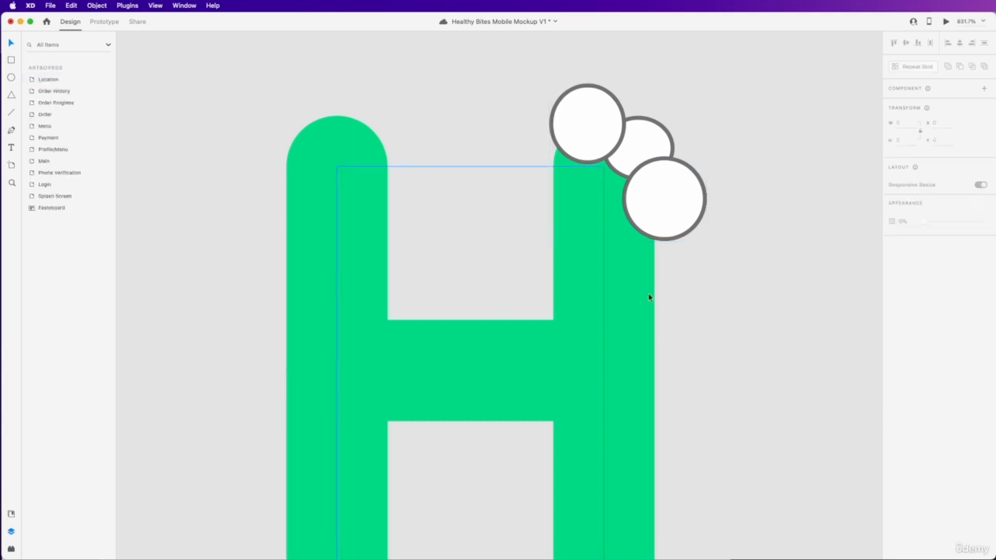
Convert the strokes of the grouped H into filled outlines with Outline Stroke
{"action": "left_click", "coordinate": [614, 314]}
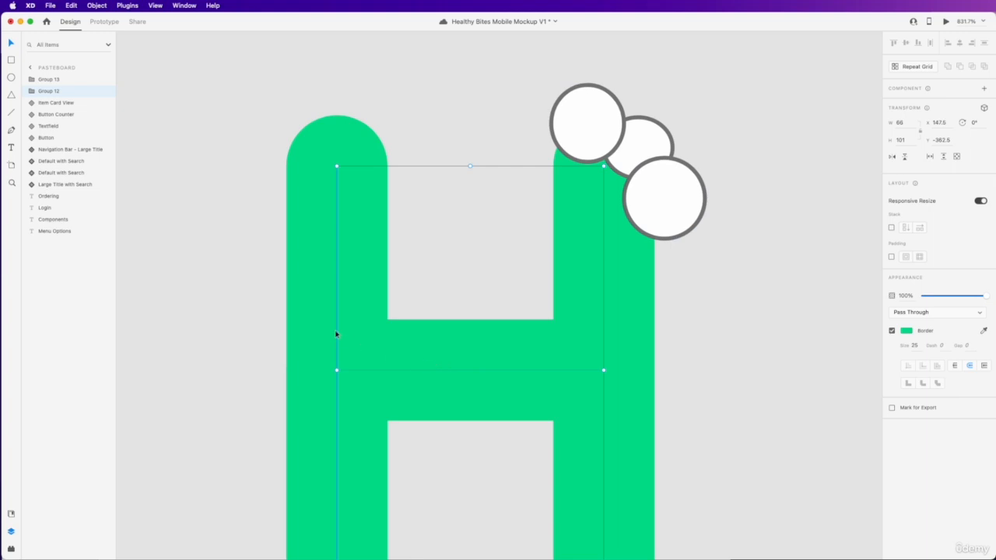
{"action": "left_click", "coordinate": [97, 6]}
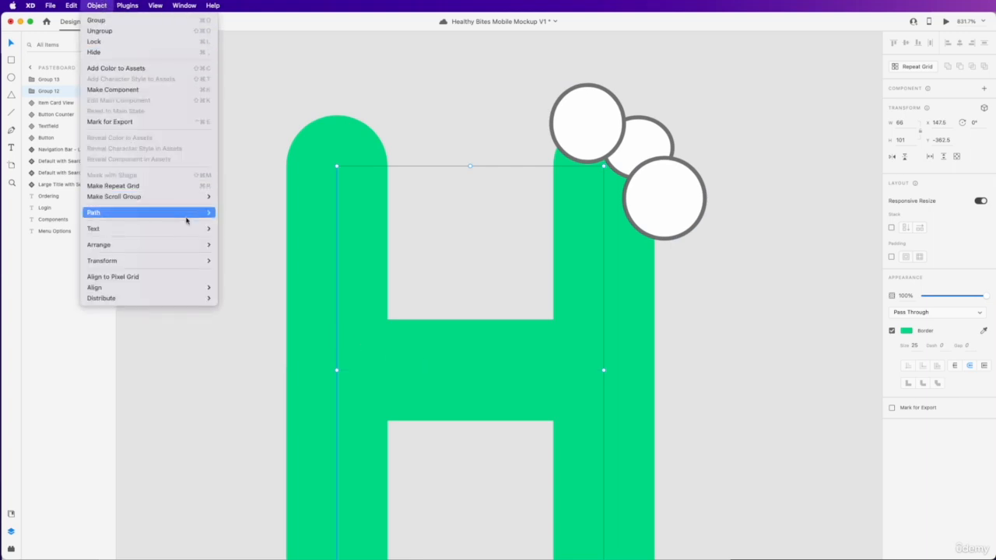
{"action": "mouse_move", "coordinate": [183, 214]}
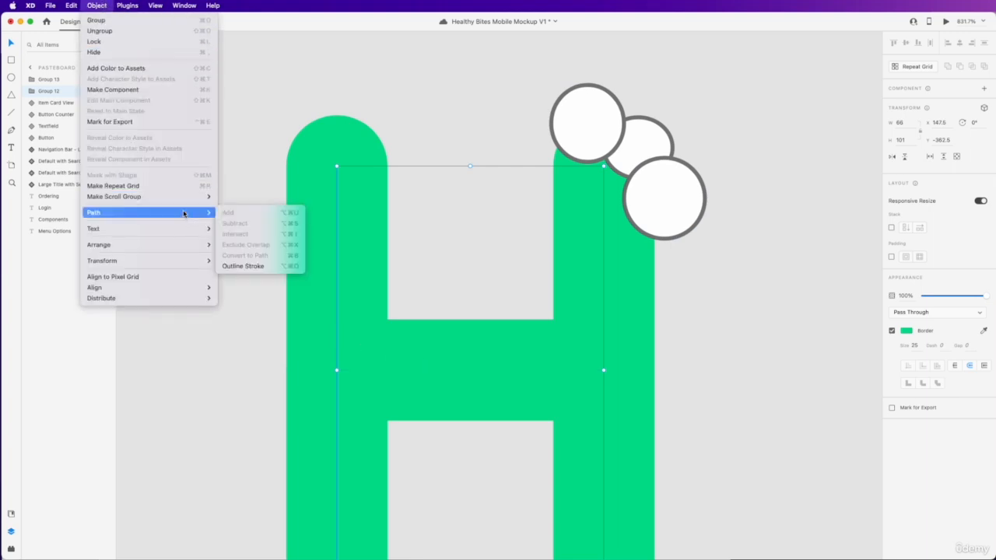
{"action": "left_click", "coordinate": [271, 265]}
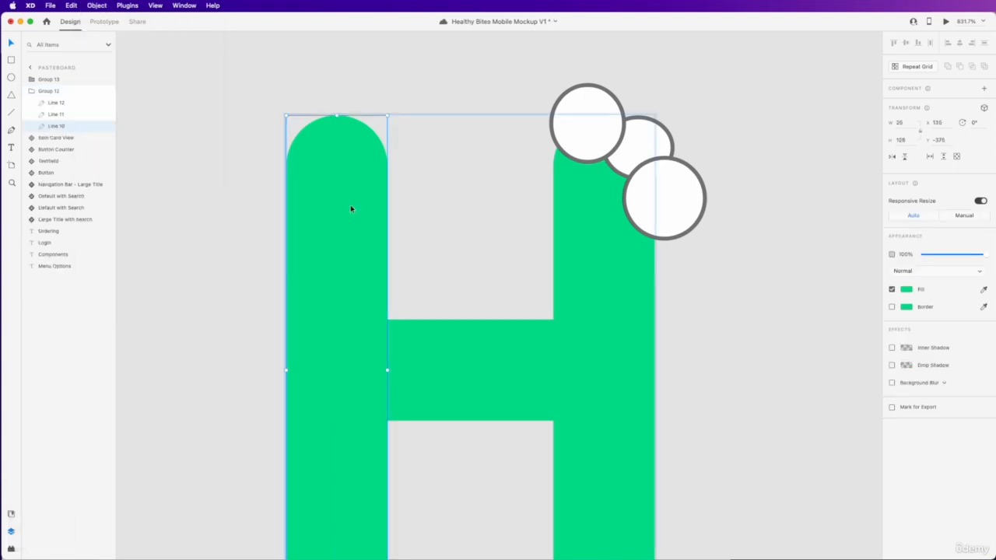
{"action": "left_click", "coordinate": [587, 234]}
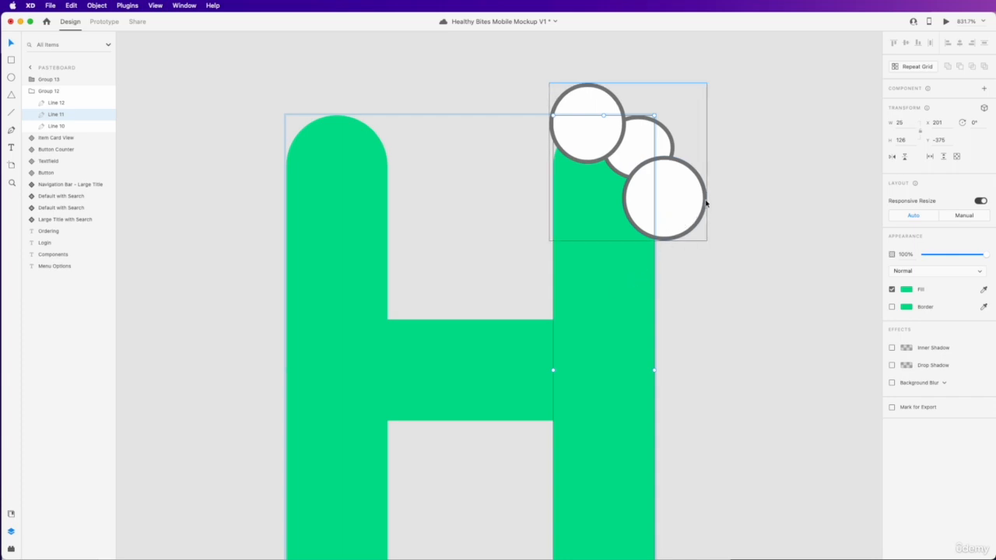
{"action": "scroll", "coordinate": [670, 297], "scroll_direction": "down", "scroll_amount": 2}
{"action": "scroll", "coordinate": [670, 298], "scroll_direction": "left", "scroll_amount": 2}
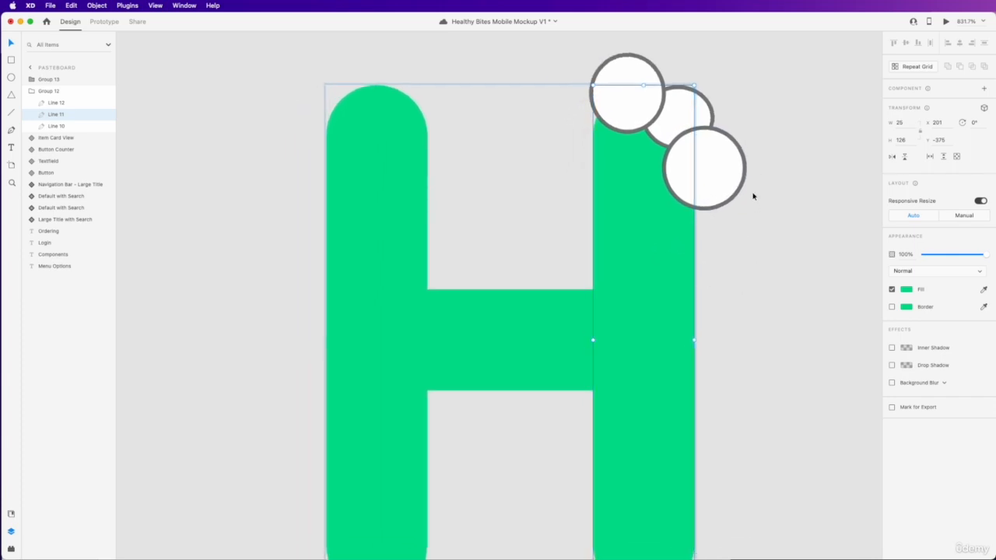
Subtract the circle group from the outlined H to cut a bite out of the right stem's upper end
{"action": "left_click", "coordinate": [723, 191]}
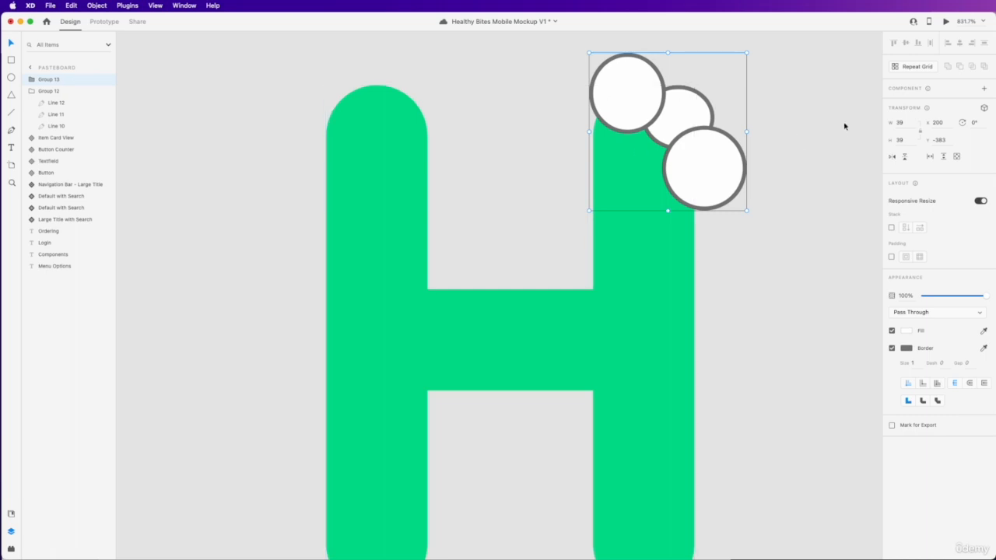
{"action": "left_click_drag", "start_coordinate": [829, 98], "coordinate": [311, 410]}
{"action": "left_click", "coordinate": [97, 6]}
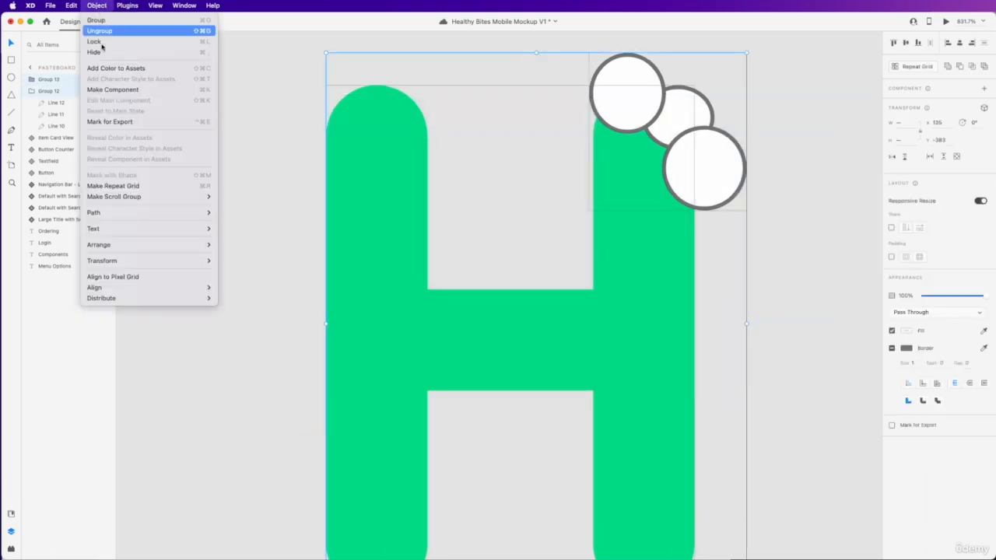
{"action": "mouse_move", "coordinate": [179, 212]}
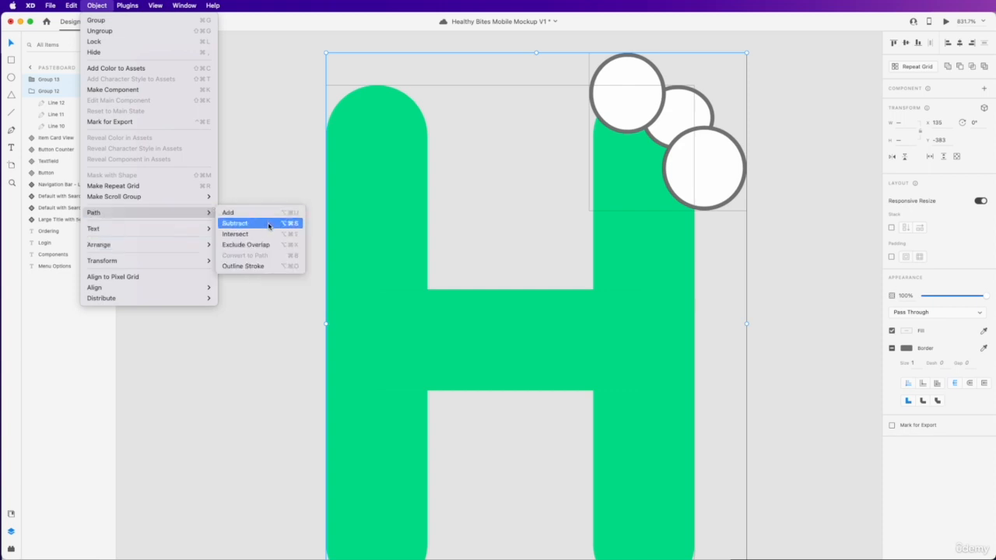
{"action": "left_click", "coordinate": [235, 224]}
{"action": "left_click", "coordinate": [826, 208]}
{"action": "scroll", "coordinate": [827, 208], "scroll_direction": "down", "scroll_amount": 10}
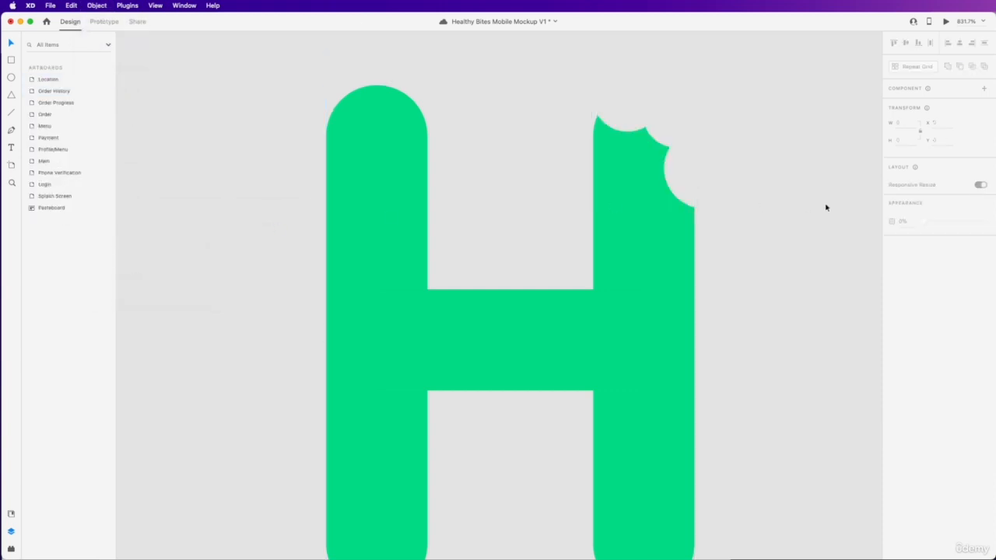
Reshape the bite by resizing the middle circle to about 17 by 18 px further down-left and raising the lower circle about 4 px
{"action": "scroll", "coordinate": [826, 207], "scroll_direction": "down", "scroll_amount": 5}
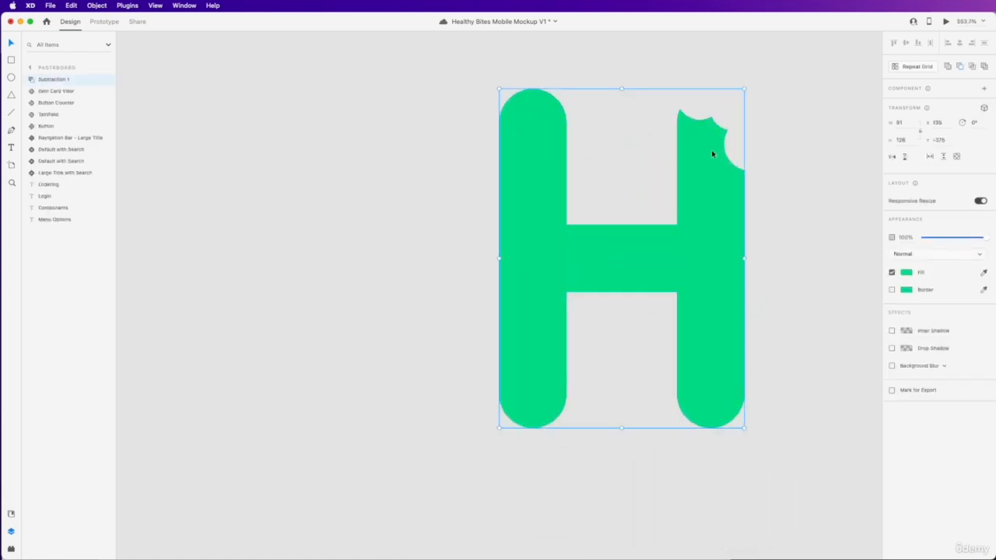
{"action": "double_click", "coordinate": [712, 153]}
{"action": "double_click", "coordinate": [735, 152]}
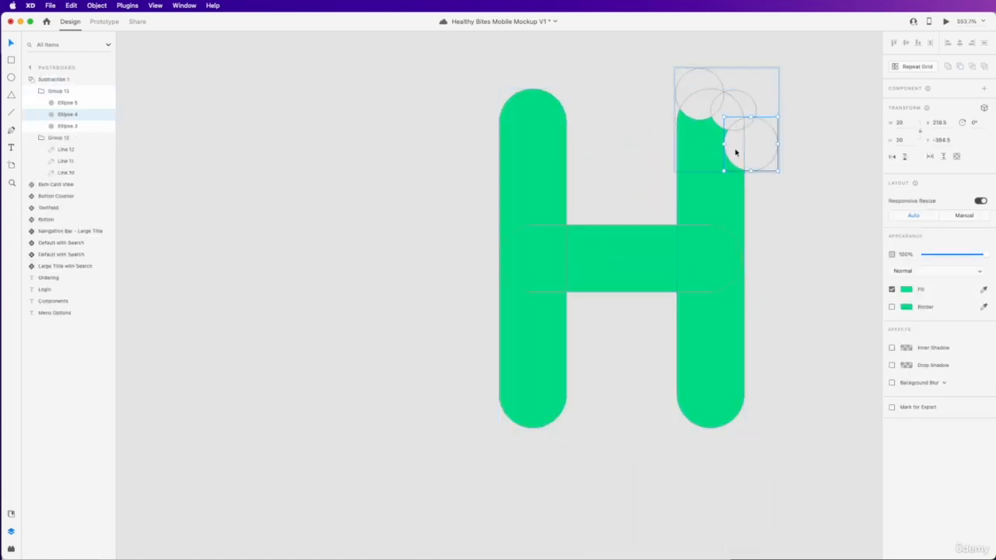
{"action": "scroll", "coordinate": [735, 152], "scroll_direction": "up", "scroll_amount": 5}
{"action": "left_click", "coordinate": [699, 151]}
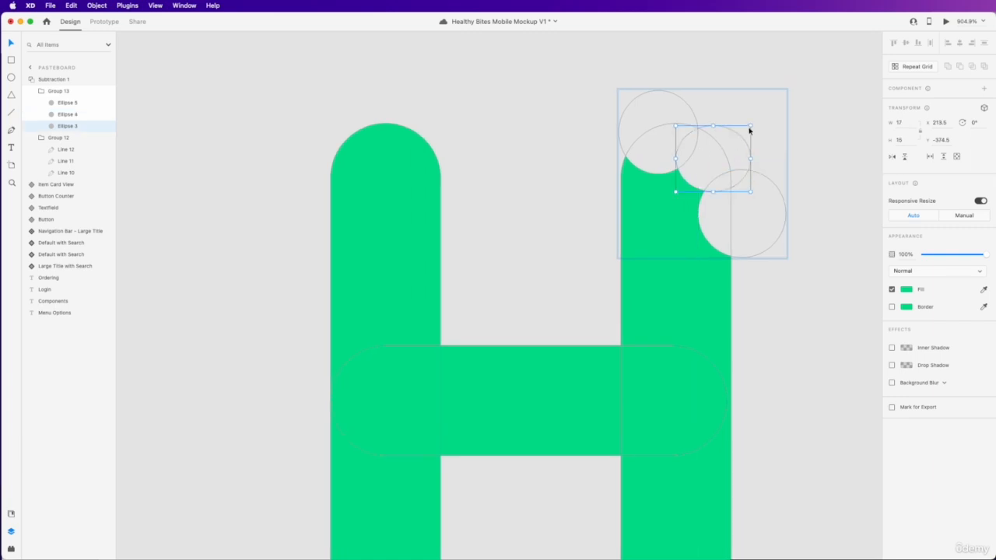
{"action": "left_click_drag", "start_coordinate": [711, 160], "coordinate": [697, 174]}
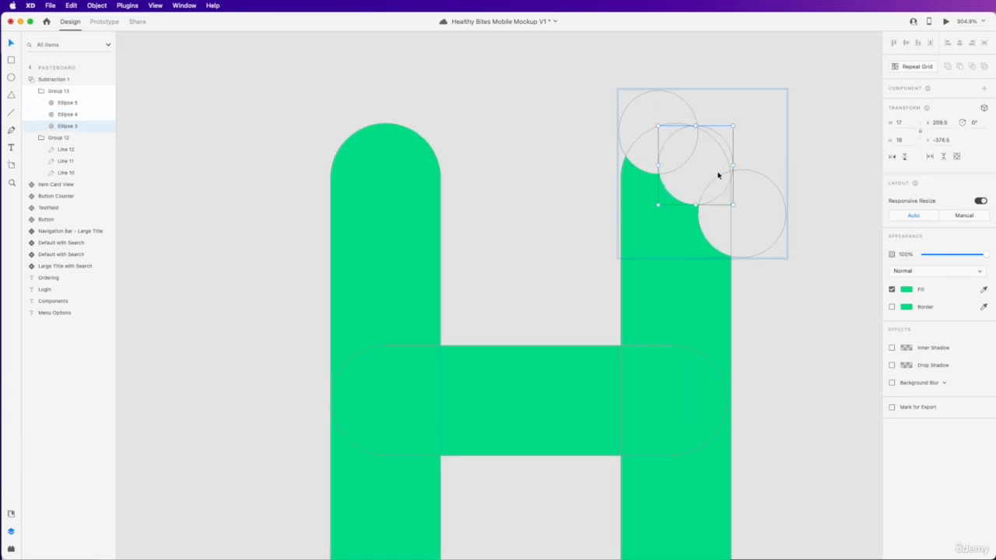
{"action": "left_click", "coordinate": [744, 192]}
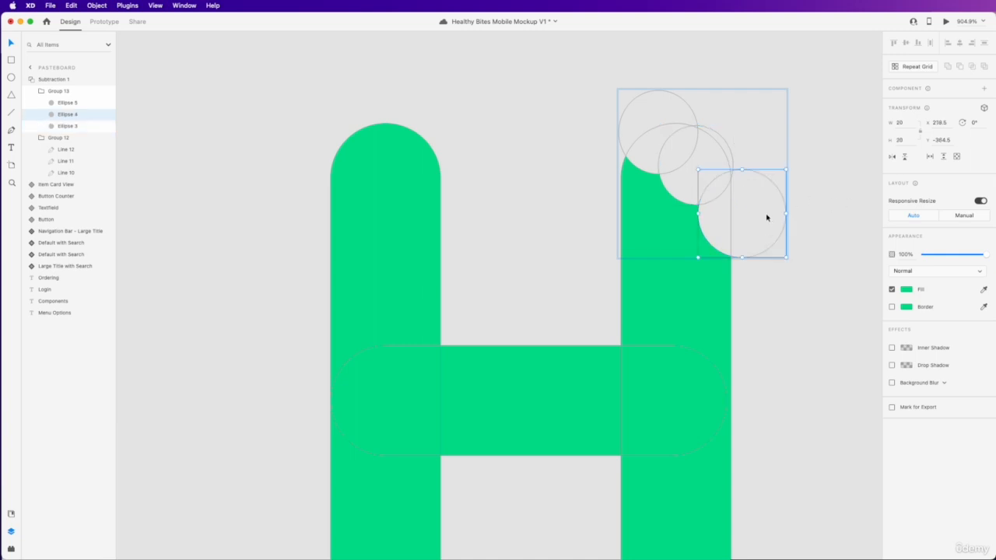
{"action": "left_click_drag", "start_coordinate": [766, 218], "coordinate": [766, 203]}
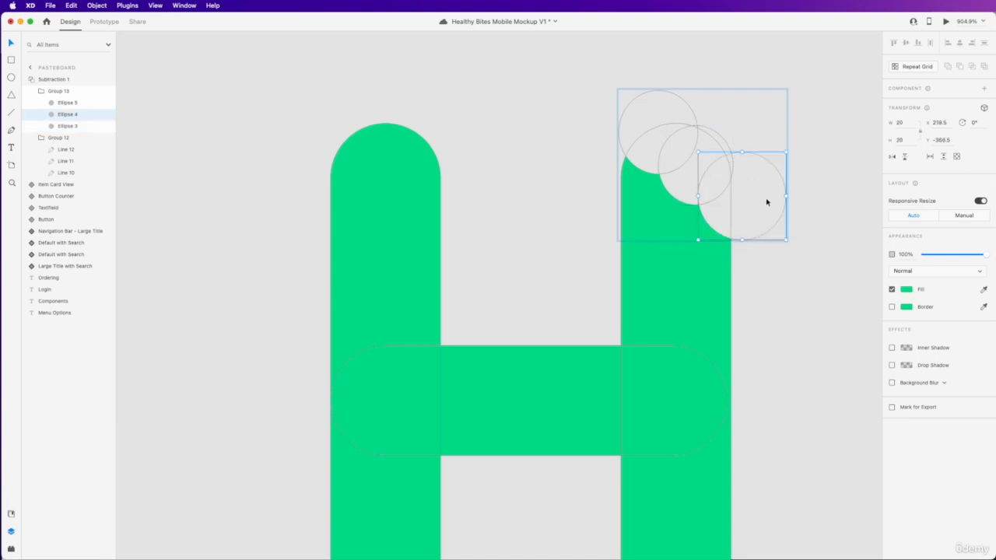
Shrink the middle circle of the bite slightly toward its upper-right corner to make the middle scallop shallower
{"action": "left_click", "coordinate": [842, 186]}
{"action": "left_click", "coordinate": [682, 229]}
{"action": "double_click", "coordinate": [690, 231]}
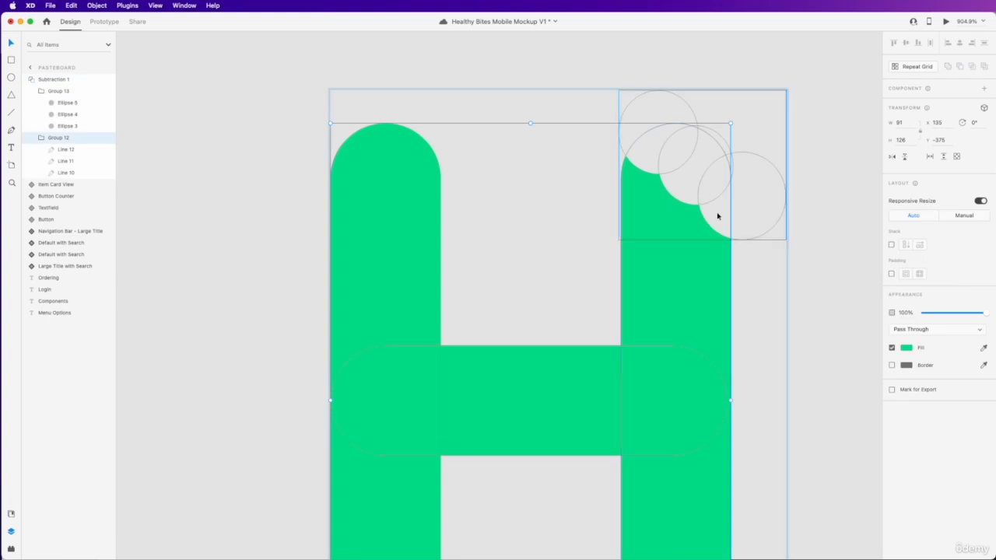
{"action": "double_click", "coordinate": [683, 192]}
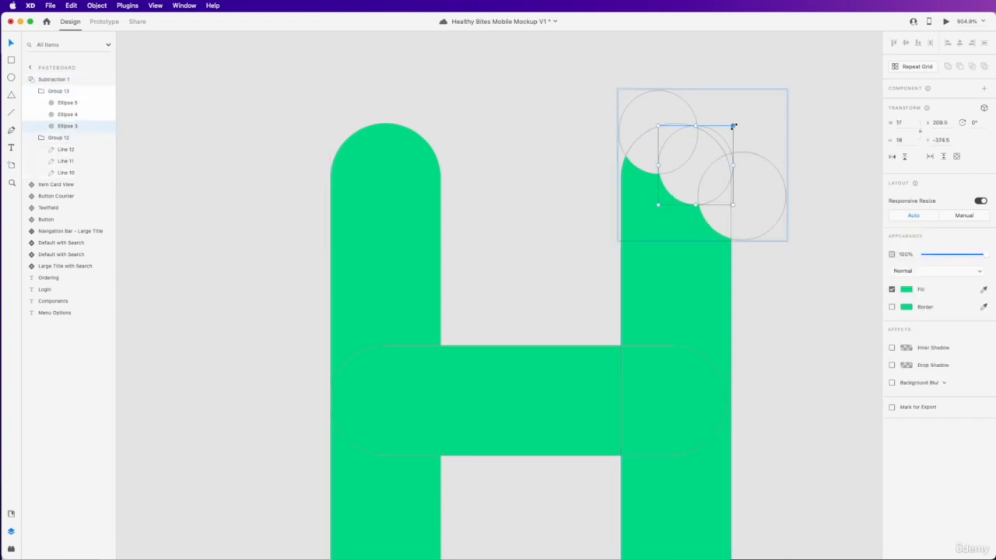
{"action": "mouse_move", "coordinate": [733, 125]}
{"action": "left_mouse_down"}
{"action": "mouse_move", "coordinate": [716, 142]}
{"action": "mouse_move", "coordinate": [739, 124]}
{"action": "left_mouse_up"}
{"action": "left_click", "coordinate": [818, 129]}
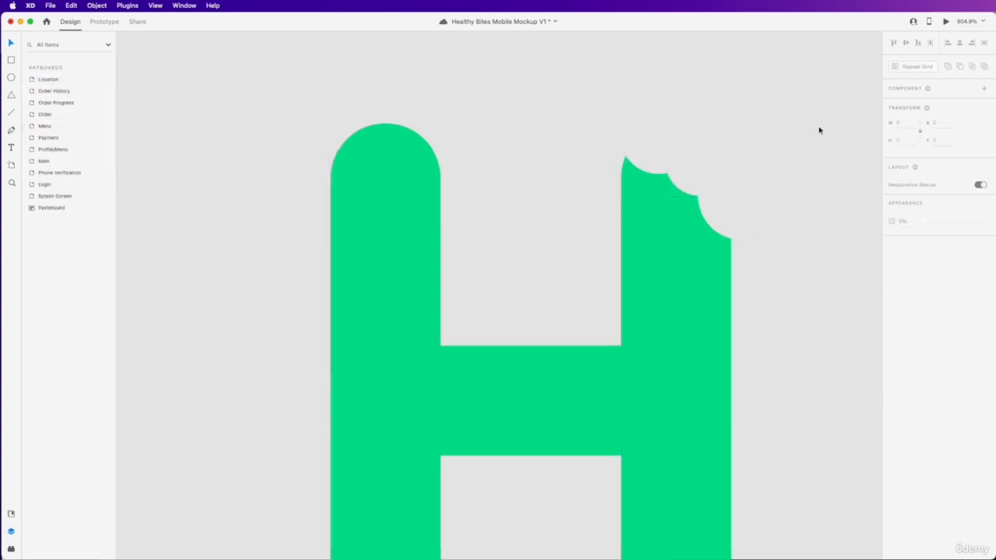
Duplicate the circle group and position the copy at X 124.5, Y -273.5 to cut a matching bite from the left stem's lower end
{"action": "double_click", "coordinate": [692, 226]}
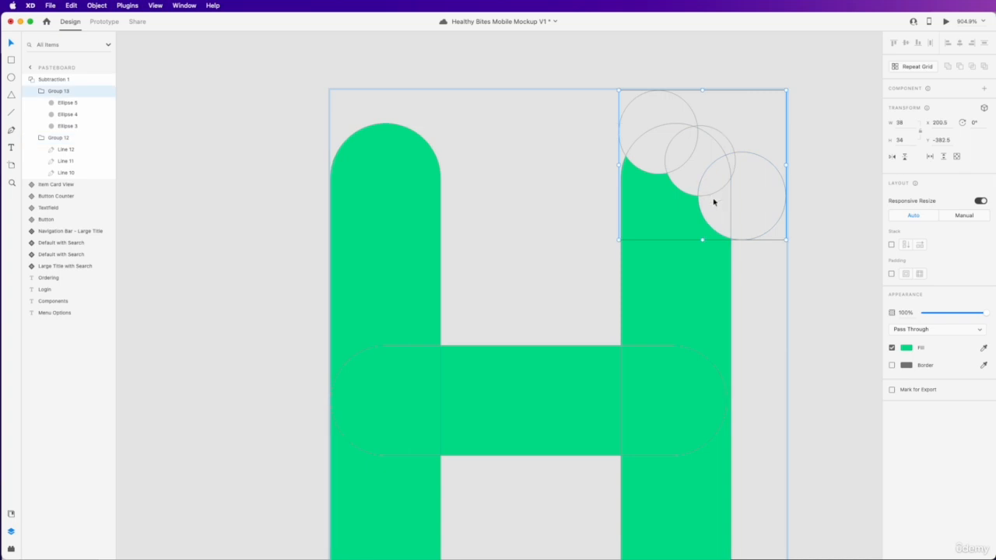
{"action": "key", "text": "super+d"}
{"action": "scroll", "coordinate": [711, 200], "scroll_direction": "down", "scroll_amount": 5}
{"action": "scroll", "coordinate": [711, 200], "scroll_direction": "left", "scroll_amount": 5}
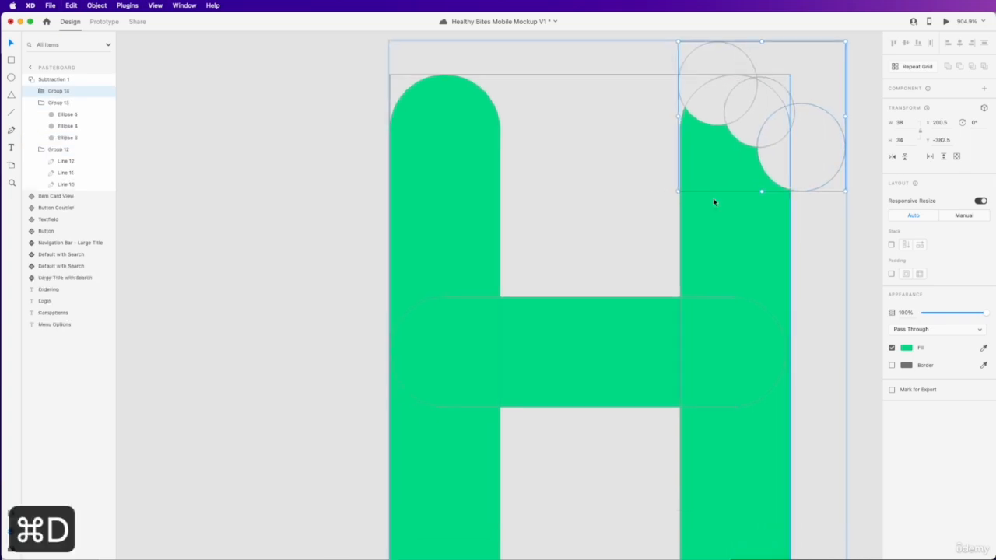
{"action": "left_click_drag", "start_coordinate": [809, 82], "coordinate": [476, 547]}
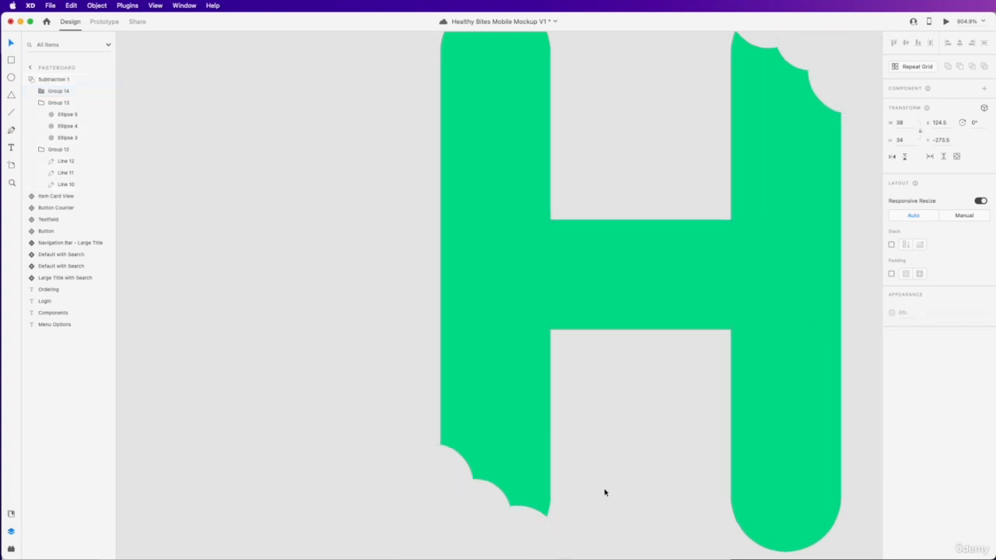
{"action": "left_click", "coordinate": [602, 491]}
Move the circles at the right stem's upper end further down-left to deepen that bite
{"action": "scroll", "coordinate": [603, 491], "scroll_direction": "down", "scroll_amount": 5}
{"action": "scroll", "coordinate": [604, 491], "scroll_direction": "down", "scroll_amount": 5}
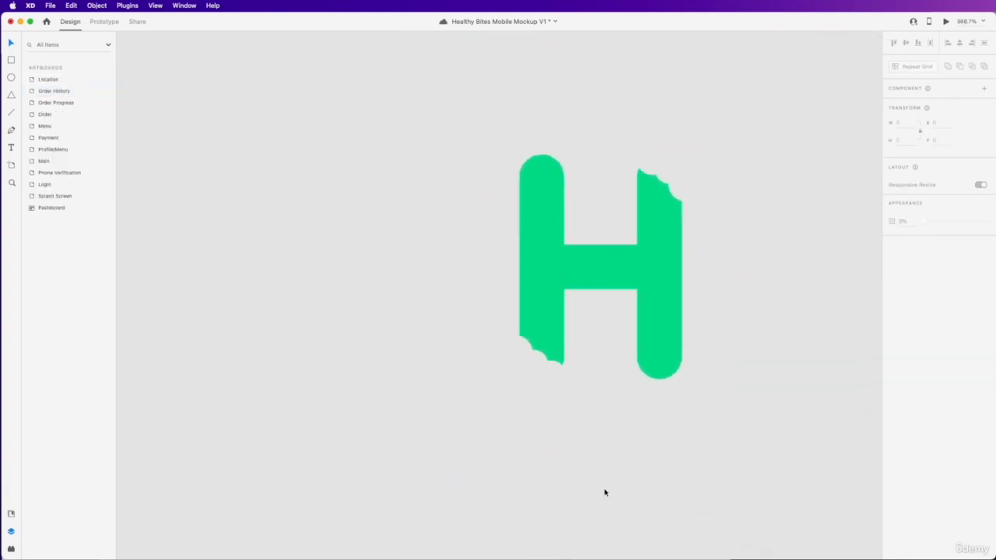
{"action": "left_click", "coordinate": [711, 157]}
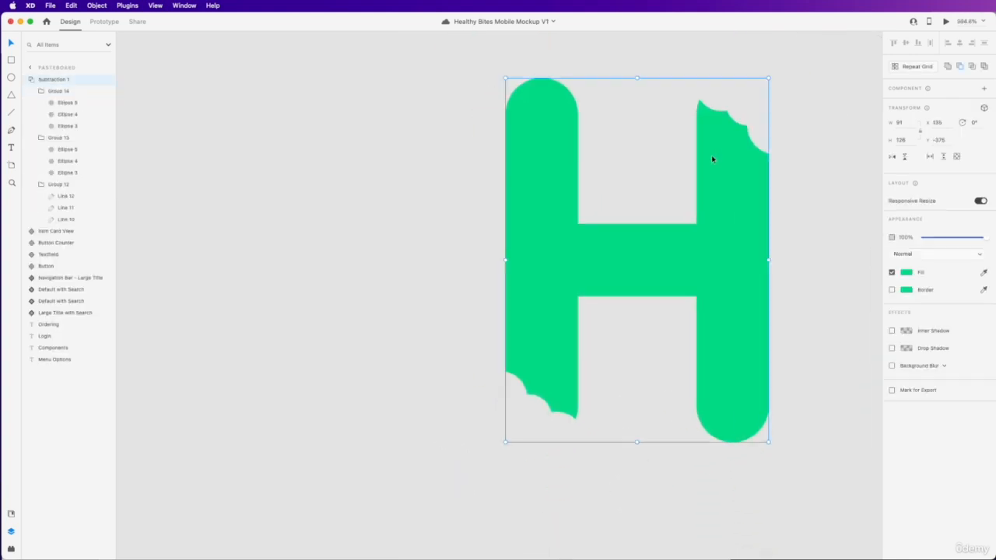
{"action": "double_click", "coordinate": [756, 154]}
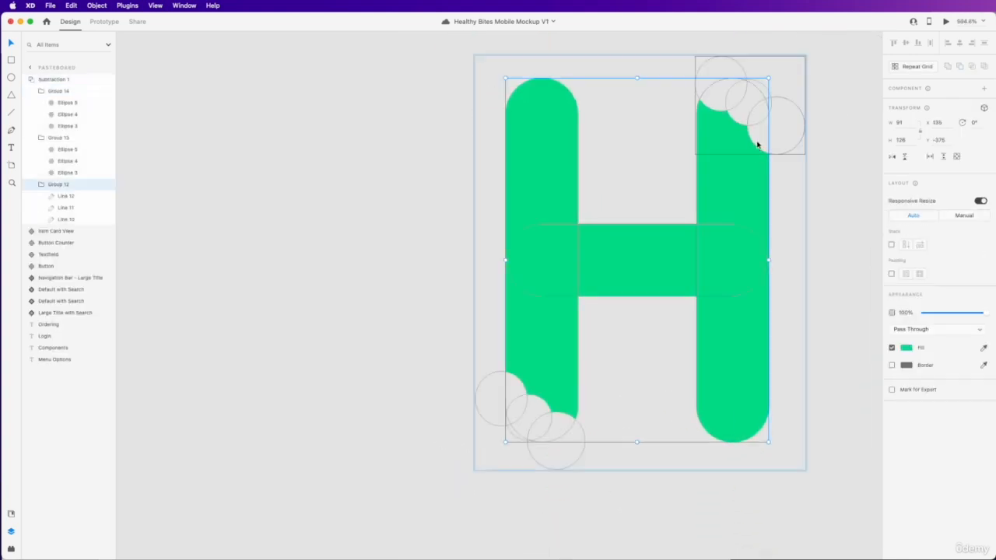
{"action": "double_click", "coordinate": [756, 145]}
{"action": "left_click_drag", "start_coordinate": [745, 154], "coordinate": [720, 135]}
{"action": "left_click", "coordinate": [735, 120]}
{"action": "scroll", "coordinate": [832, 162], "scroll_direction": "right", "scroll_amount": 1}
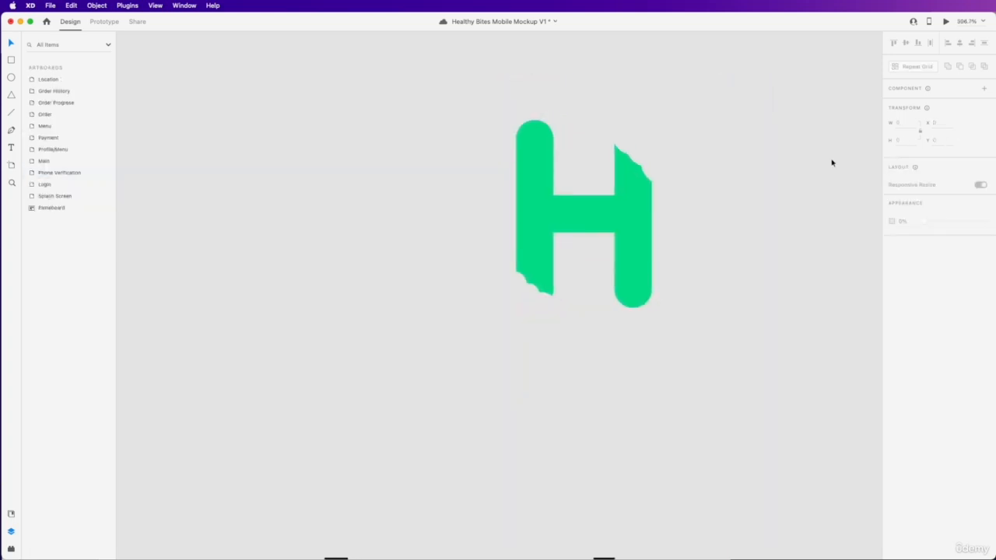
Move the finished H logo directly above the Login heading, left-aligned with it at X 0, Y about -280
{"action": "scroll", "coordinate": [796, 183], "scroll_direction": "down", "scroll_amount": 3}
{"action": "scroll", "coordinate": [771, 174], "scroll_direction": "right", "scroll_amount": 1}
{"action": "left_click_drag", "start_coordinate": [734, 135], "coordinate": [477, 285]}
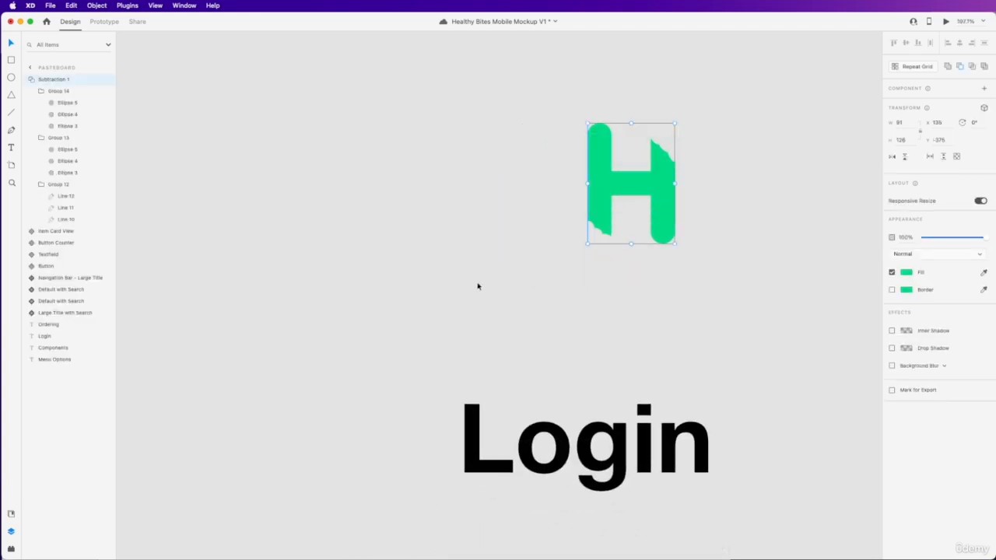
{"action": "scroll", "coordinate": [537, 210], "scroll_direction": "down", "scroll_amount": 5}
{"action": "left_click_drag", "start_coordinate": [597, 157], "coordinate": [587, 158]}
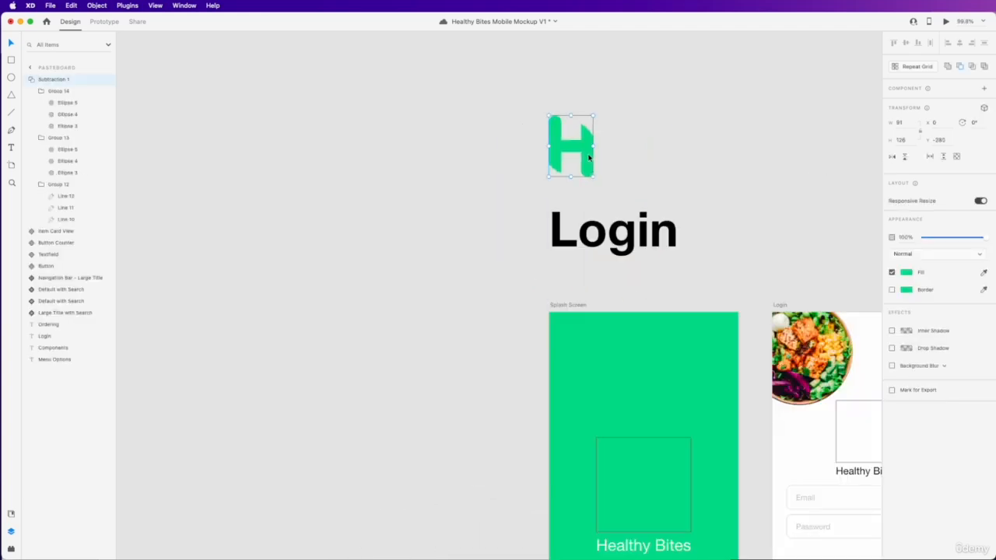
{"action": "left_click", "coordinate": [611, 157]}
{"action": "left_click", "coordinate": [585, 162]}
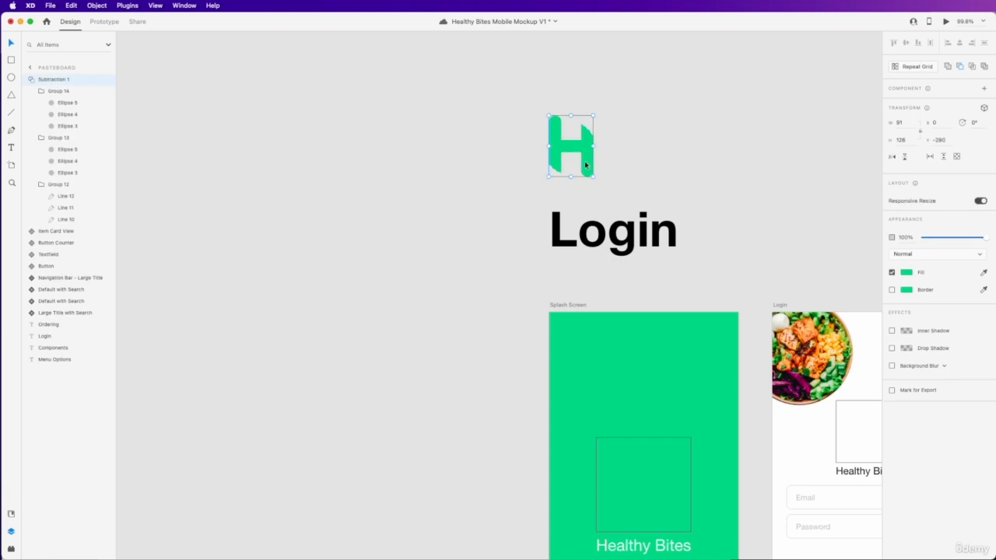